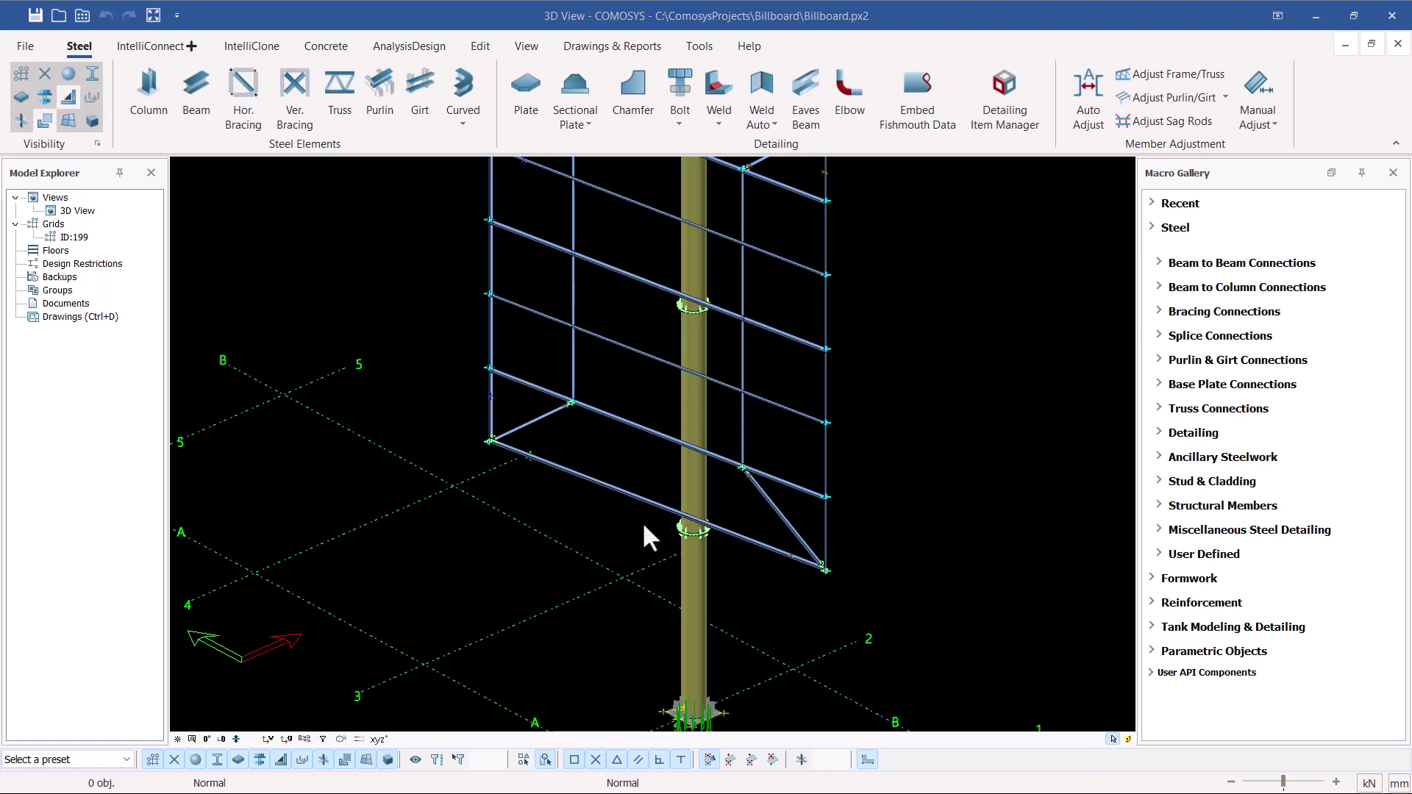
# Examine the overall billboard model, including the panel framing, the supporting pole and its splices.
pyautogui.scroll(-3, 644, 526)
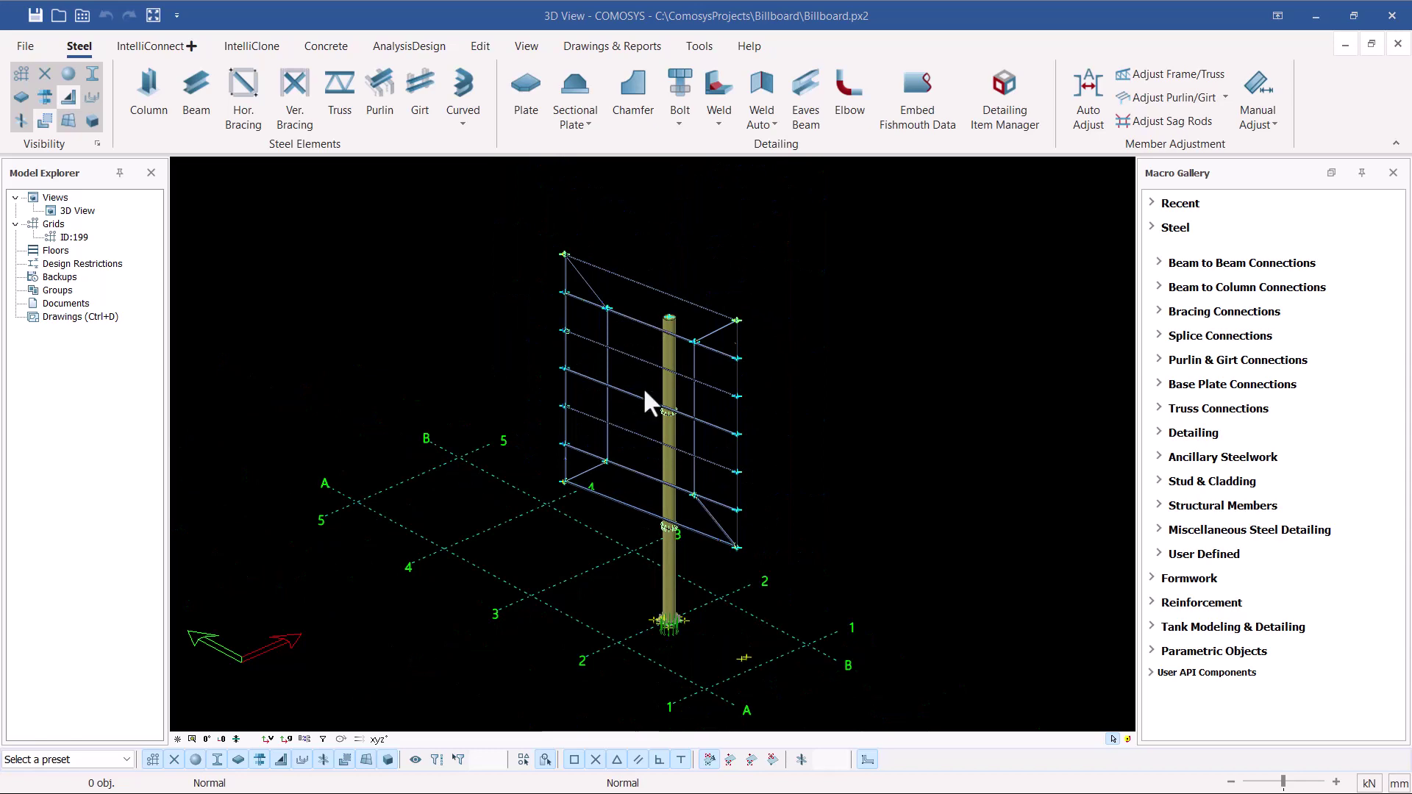
pyautogui.scroll(2, 658, 390)
pyautogui.scroll(2, 608, 403)
pyautogui.scroll(-4, 608, 404)
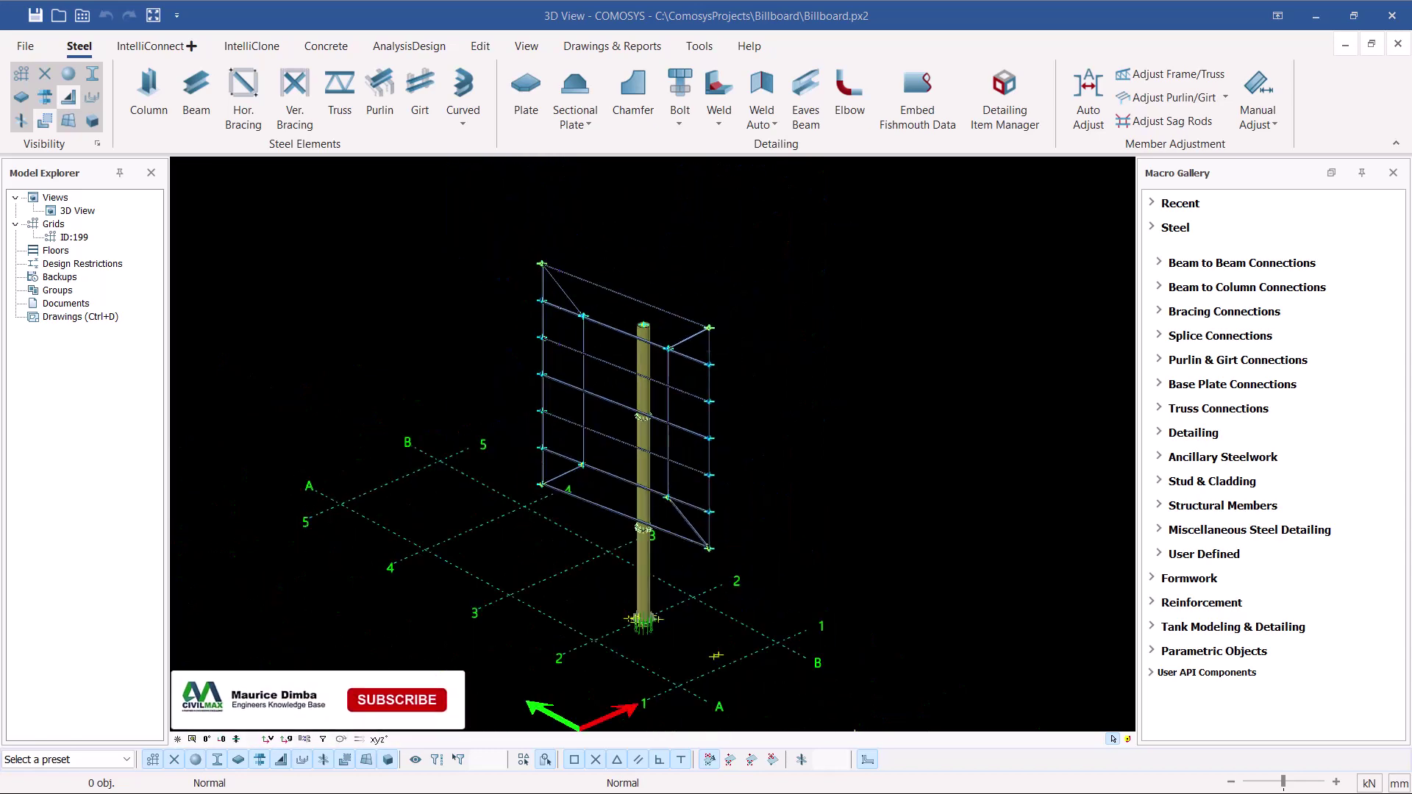
pyautogui.scroll(3, 652, 416)
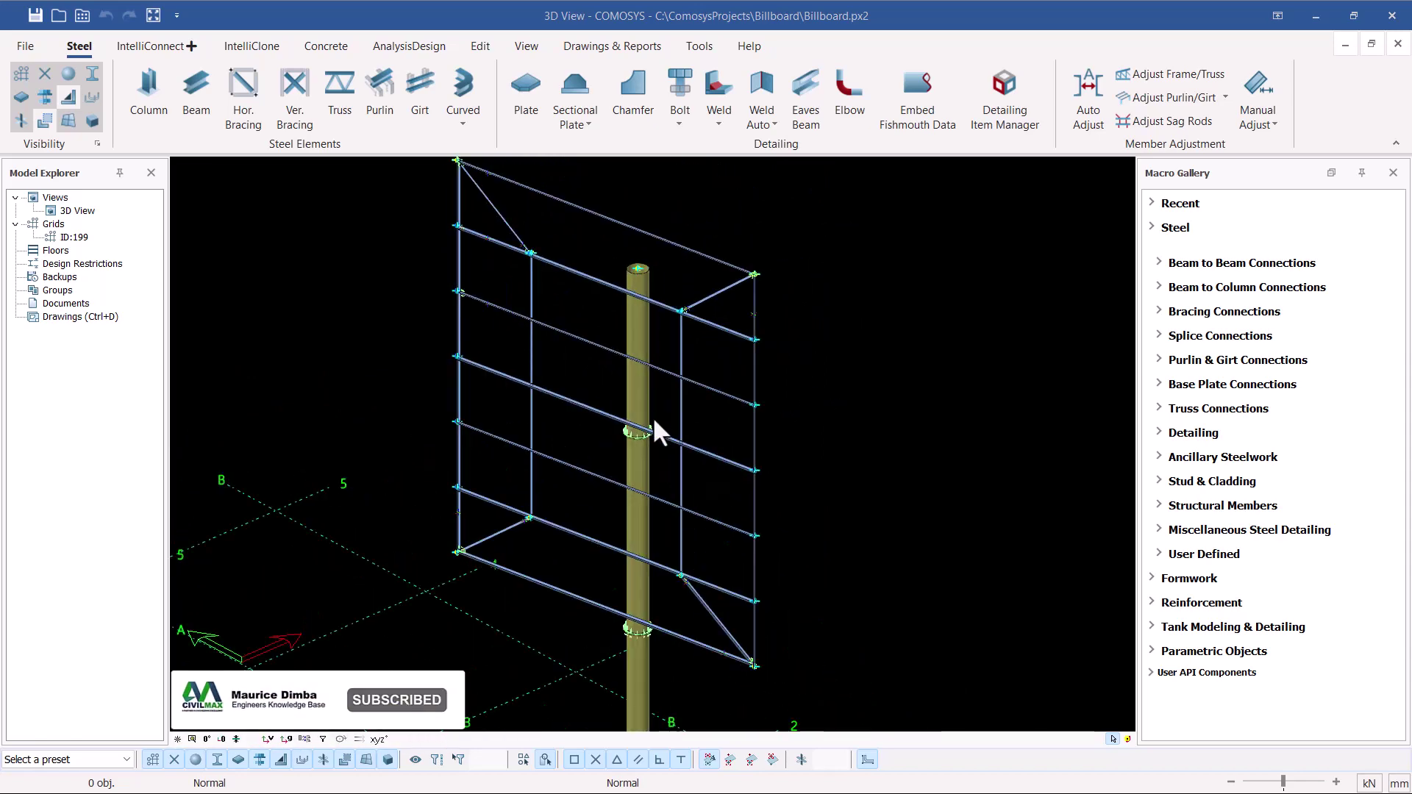
pyautogui.scroll(-2, 655, 419)
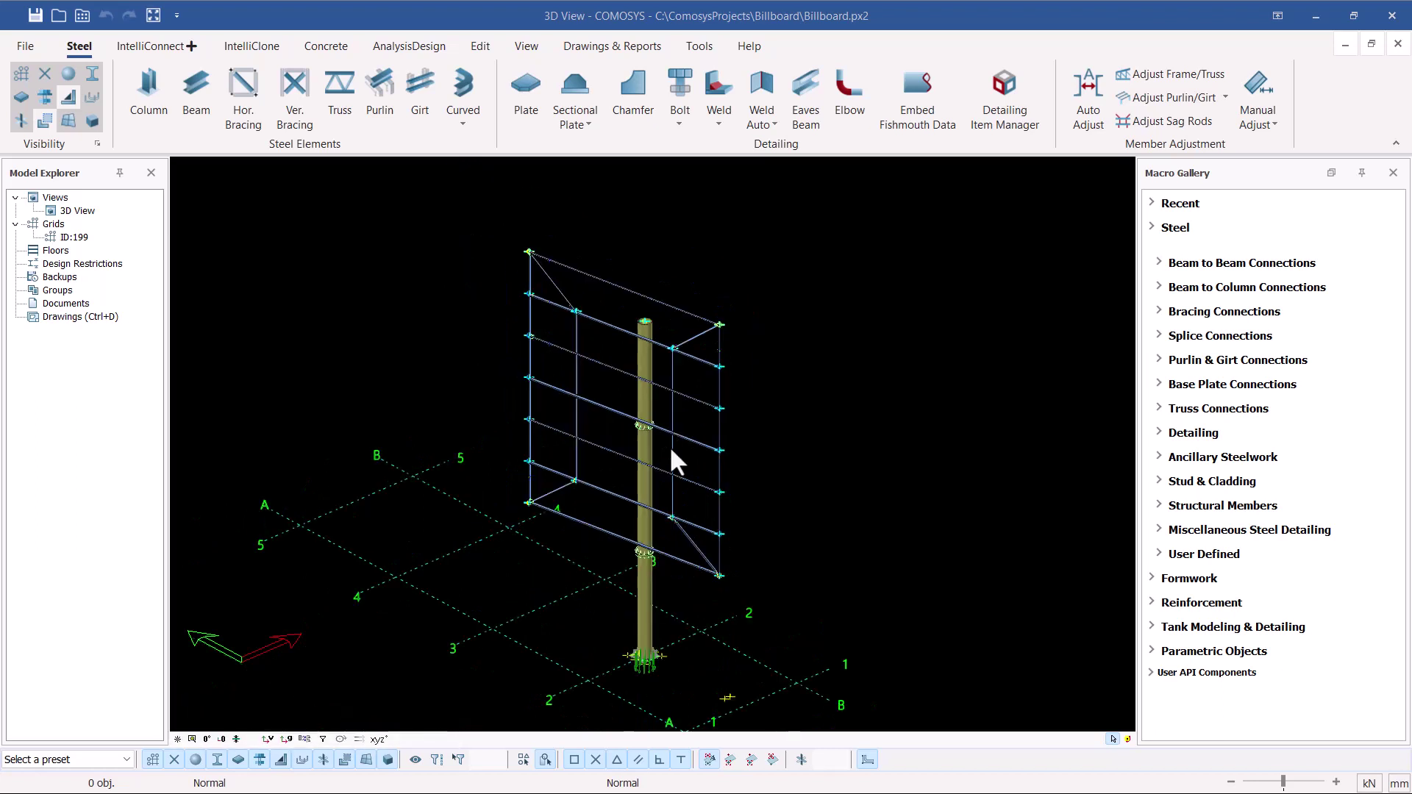
pyautogui.scroll(2, 646, 590)
# Check the profile and length of the lowest pole segment in its geometry properties.
pyautogui.click(647, 587)
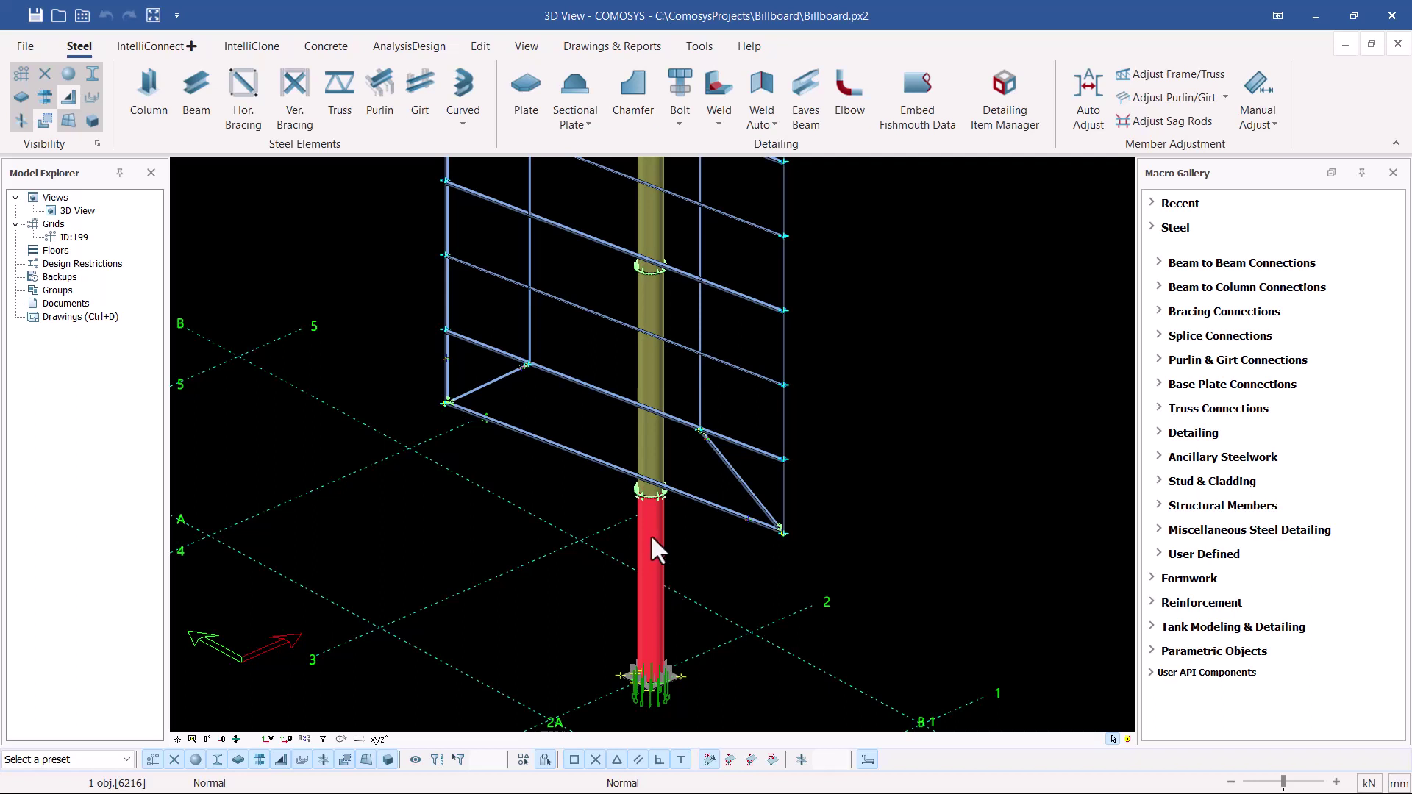
pyautogui.scroll(1, 651, 537)
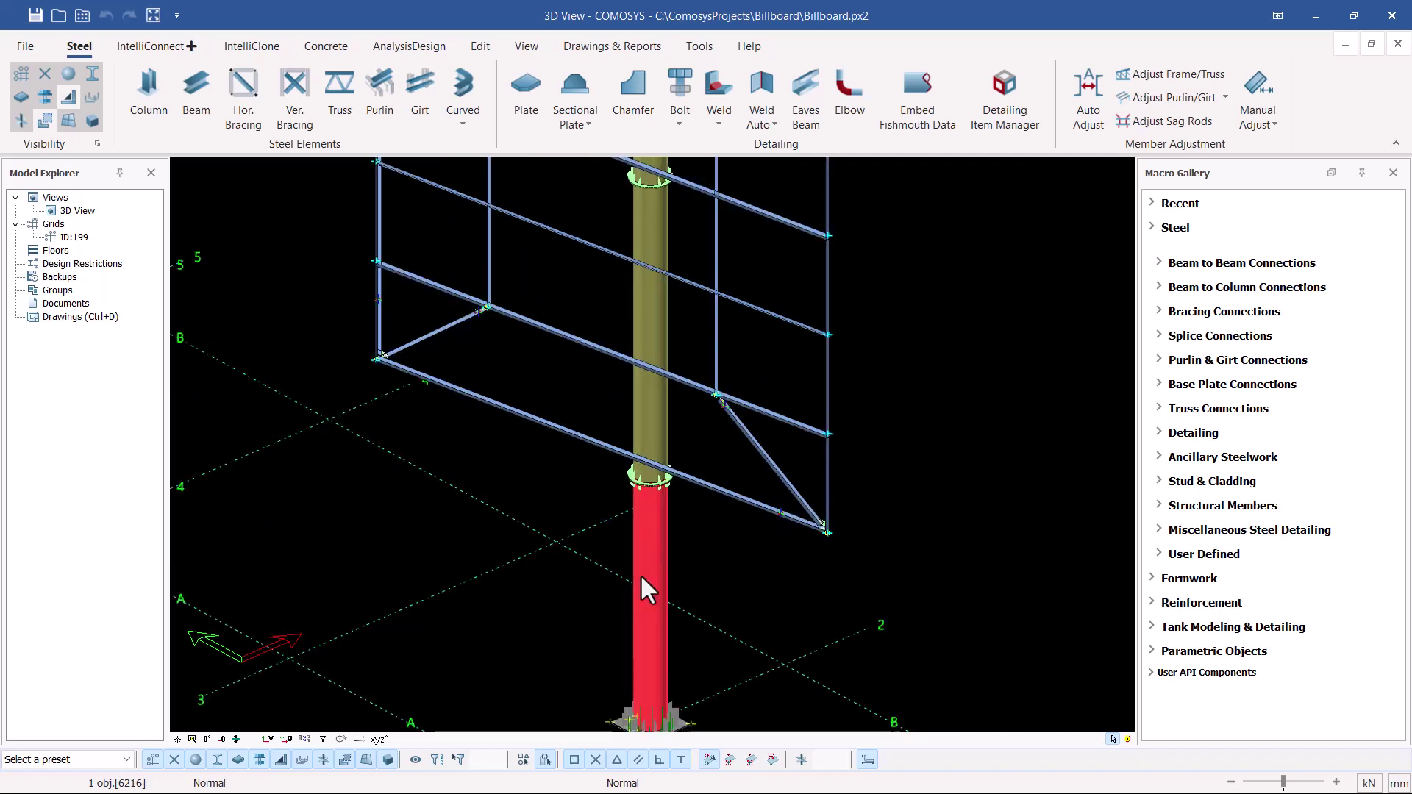
pyautogui.scroll(-1, 642, 578)
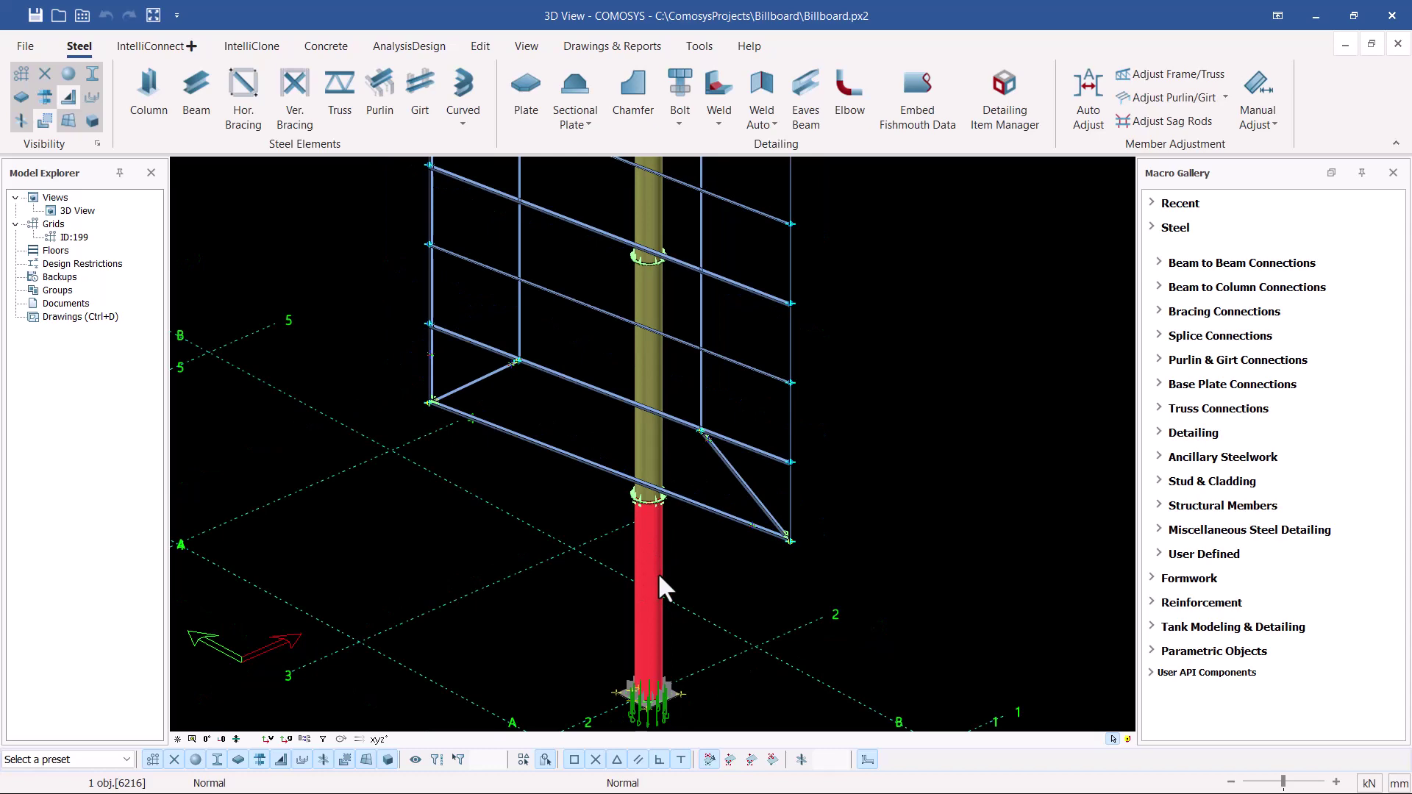
pyautogui.scroll(-1, 660, 581)
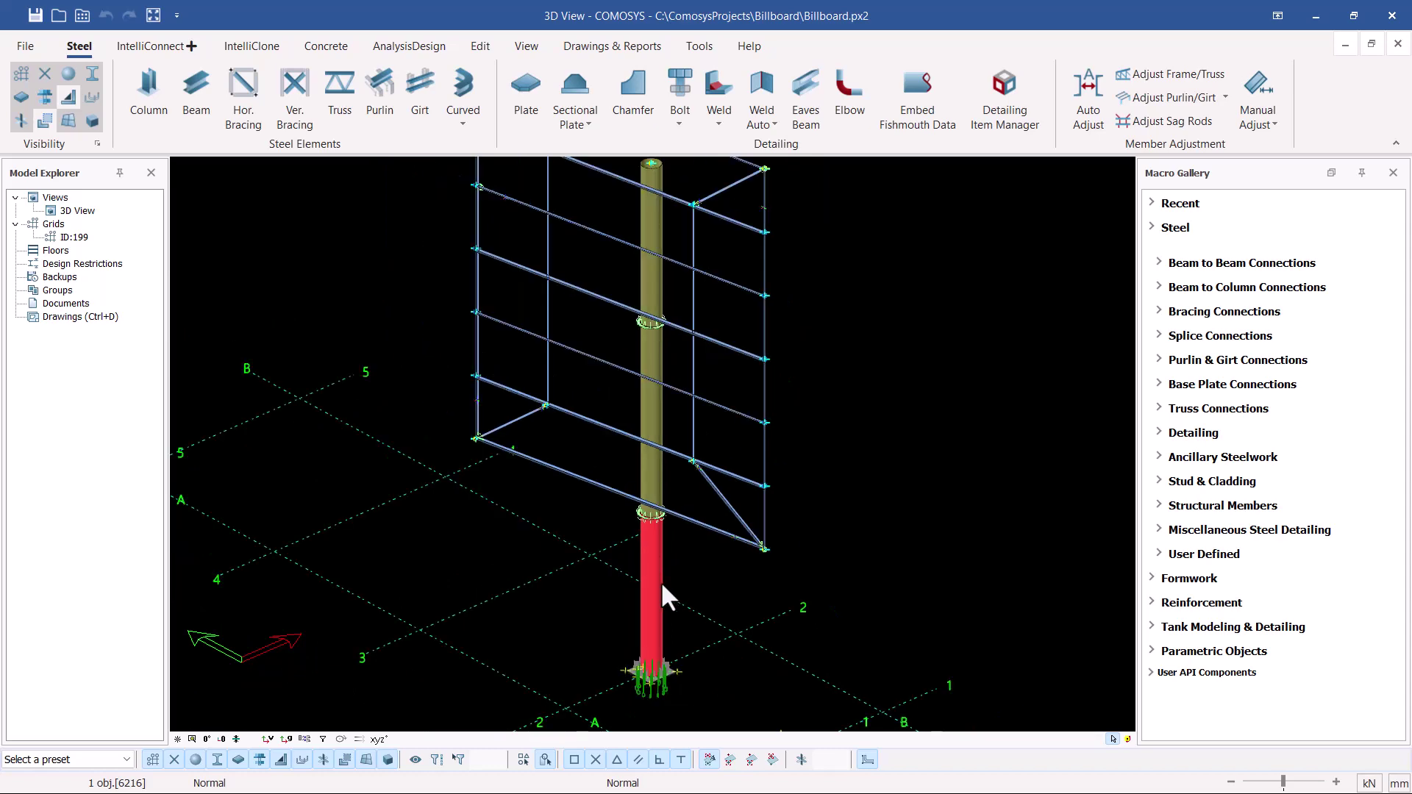
pyautogui.scroll(-1, 660, 581)
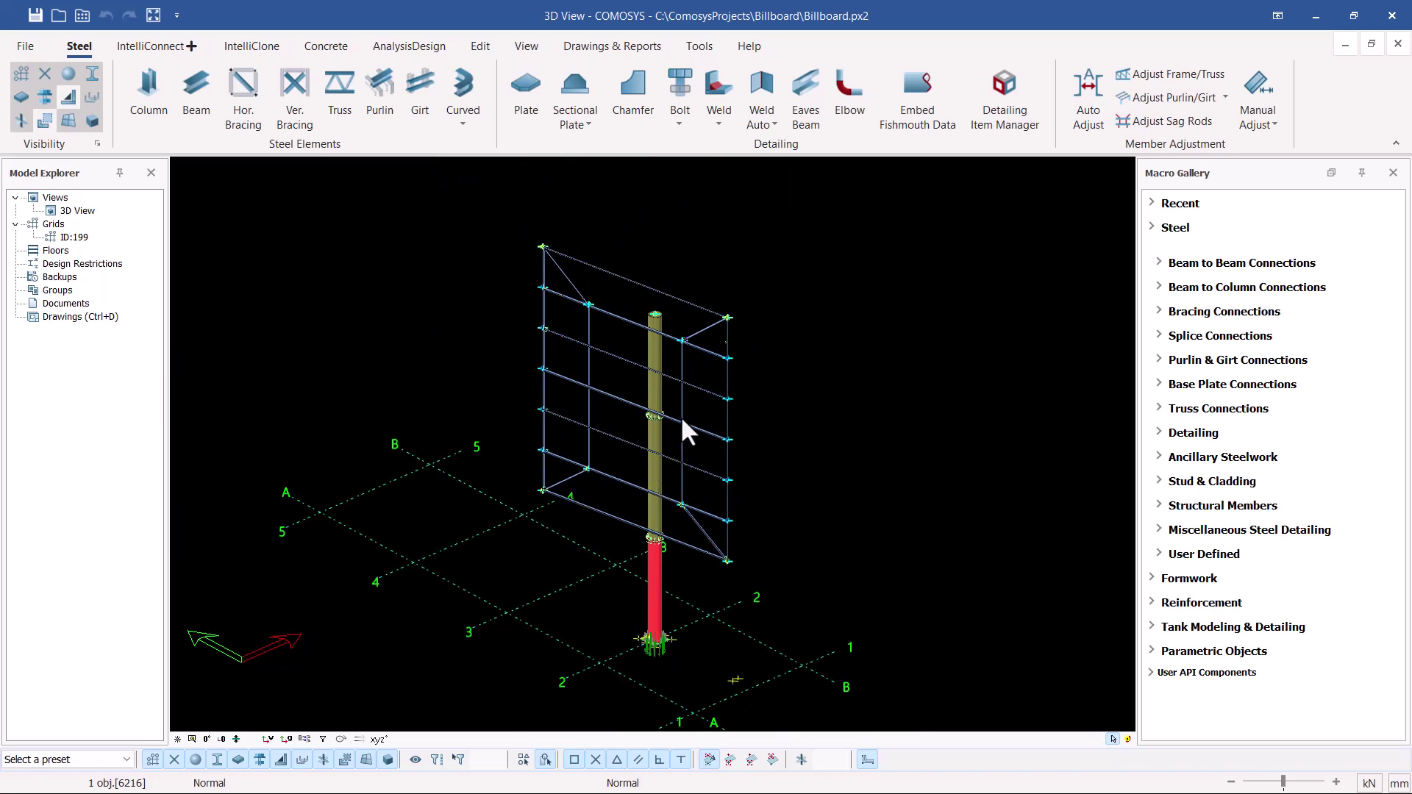
pyautogui.moveTo(858, 235); pyautogui.dragTo(916, 343)
pyautogui.scroll(5, 662, 635)
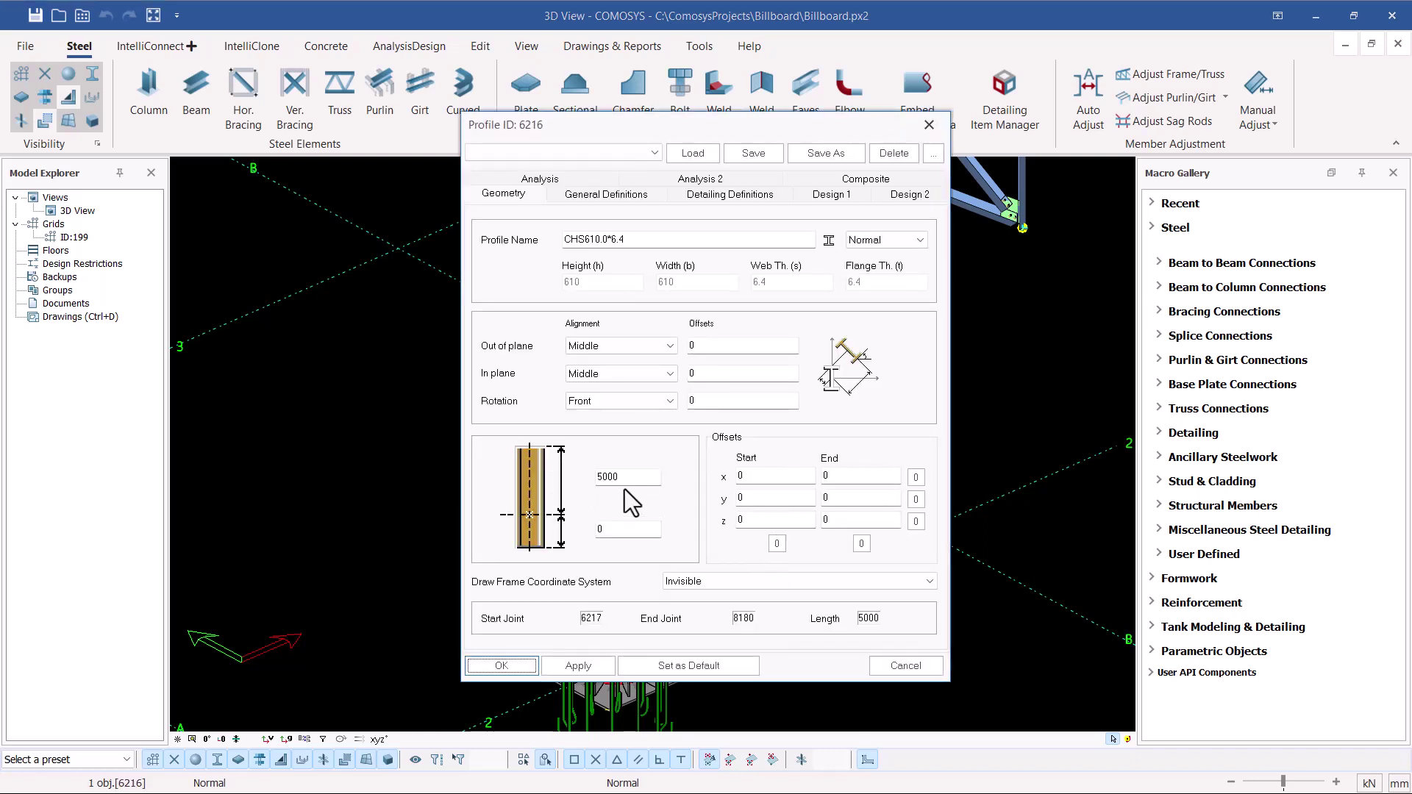
pyautogui.doubleClick(627, 476)
pyautogui.click(929, 124)
# Check the geometry properties of the middle pole segment, between the two flange splices.
pyautogui.scroll(5, 748, 364)
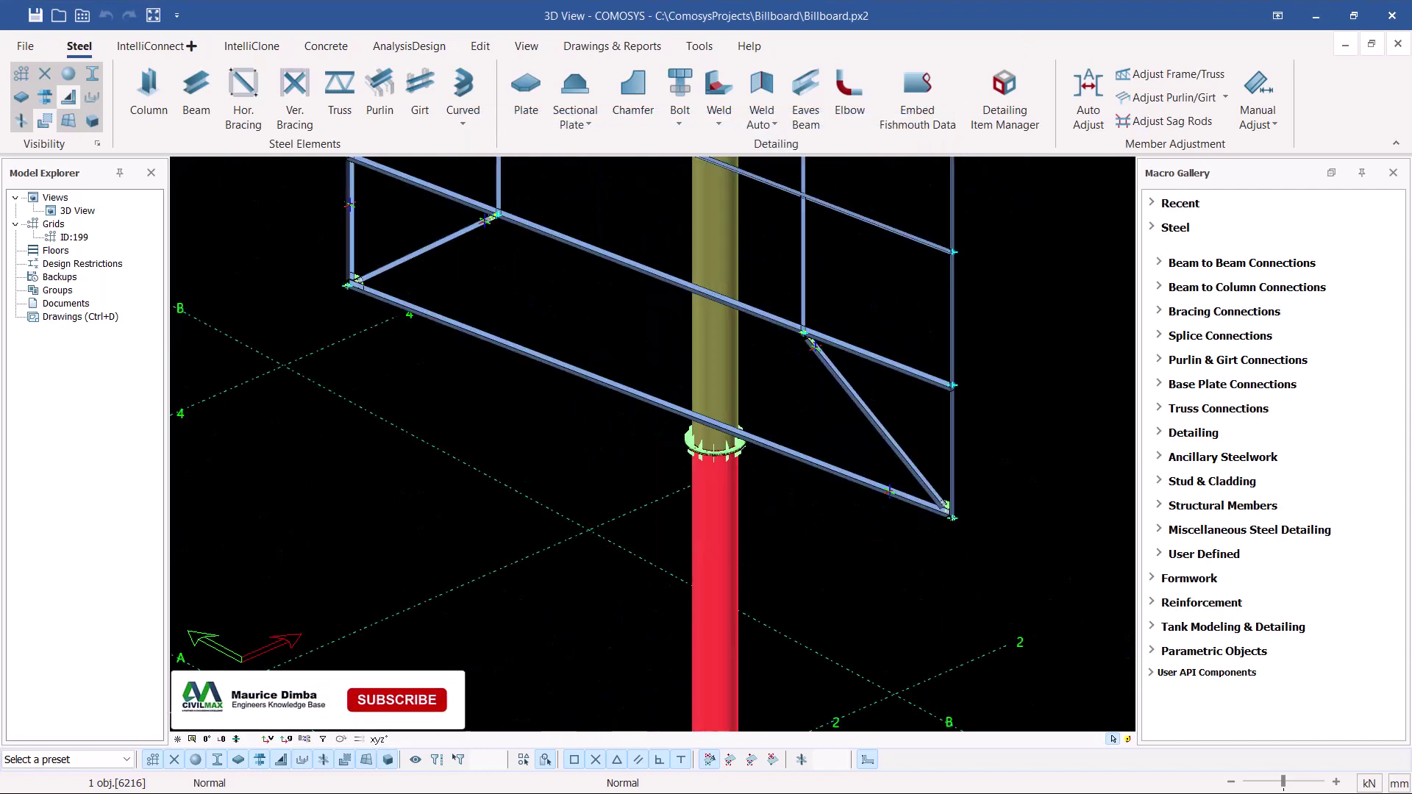
pyautogui.scroll(2, 717, 330)
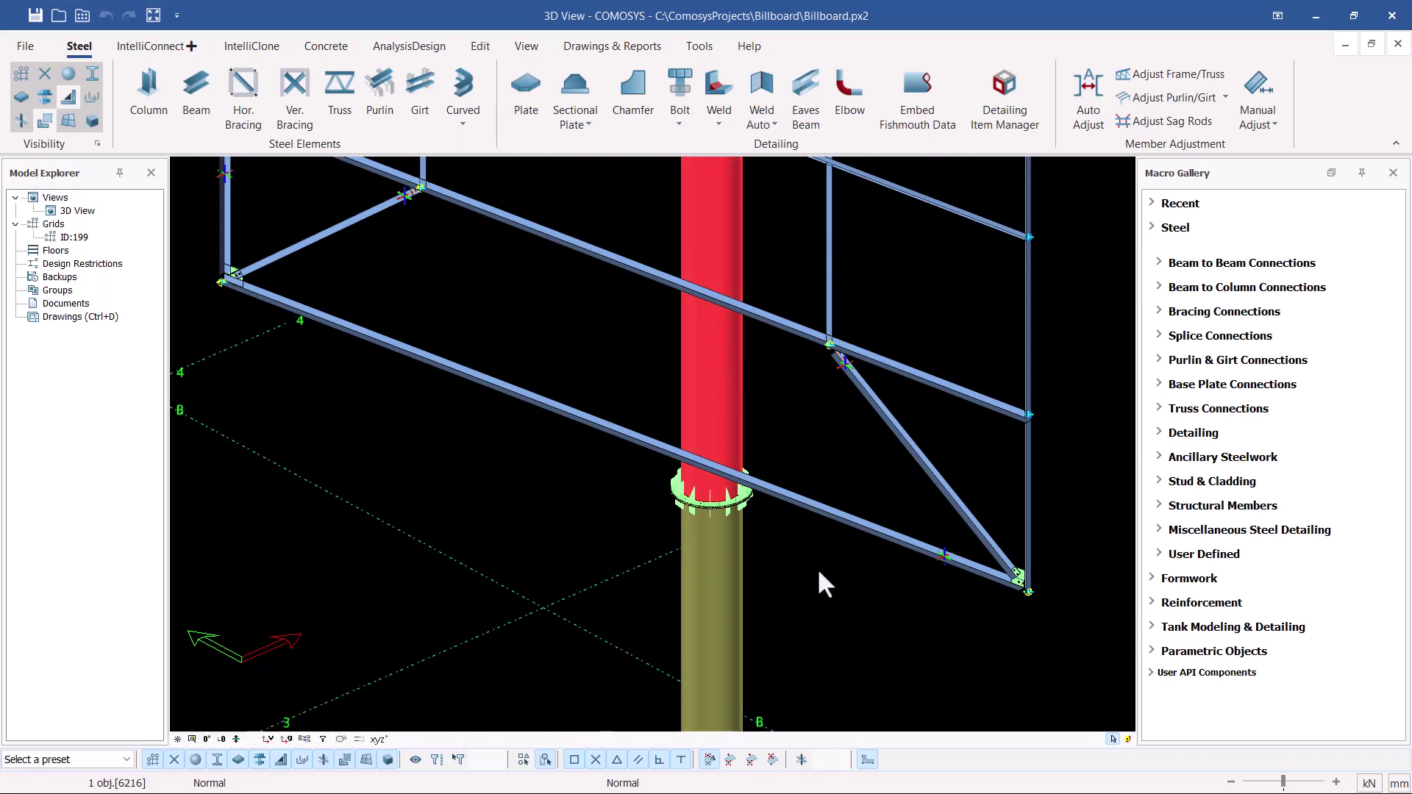
pyautogui.doubleClick(834, 513)
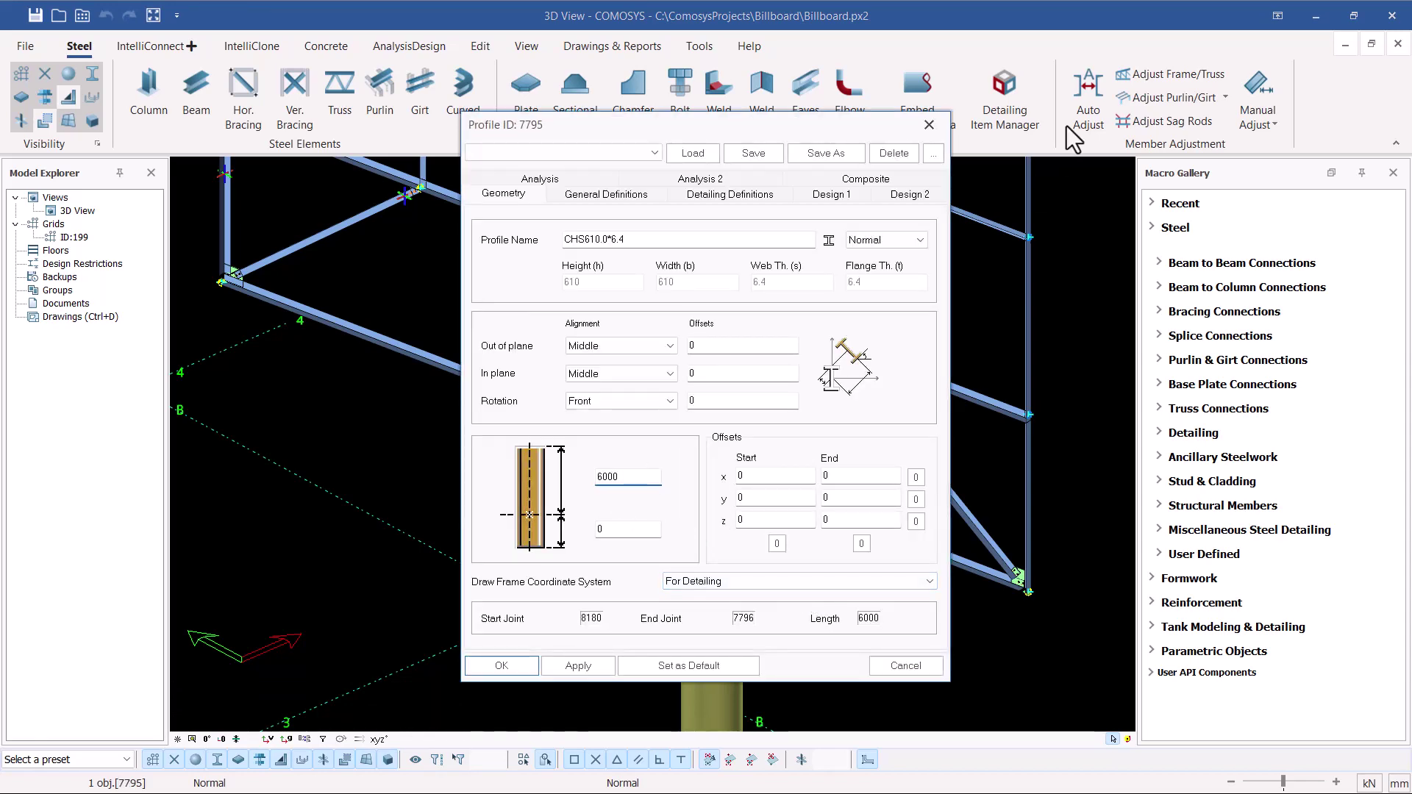
pyautogui.click(926, 133)
# Check the length of the uppermost pole segment in its geometry properties.
pyautogui.scroll(-4, 858, 500)
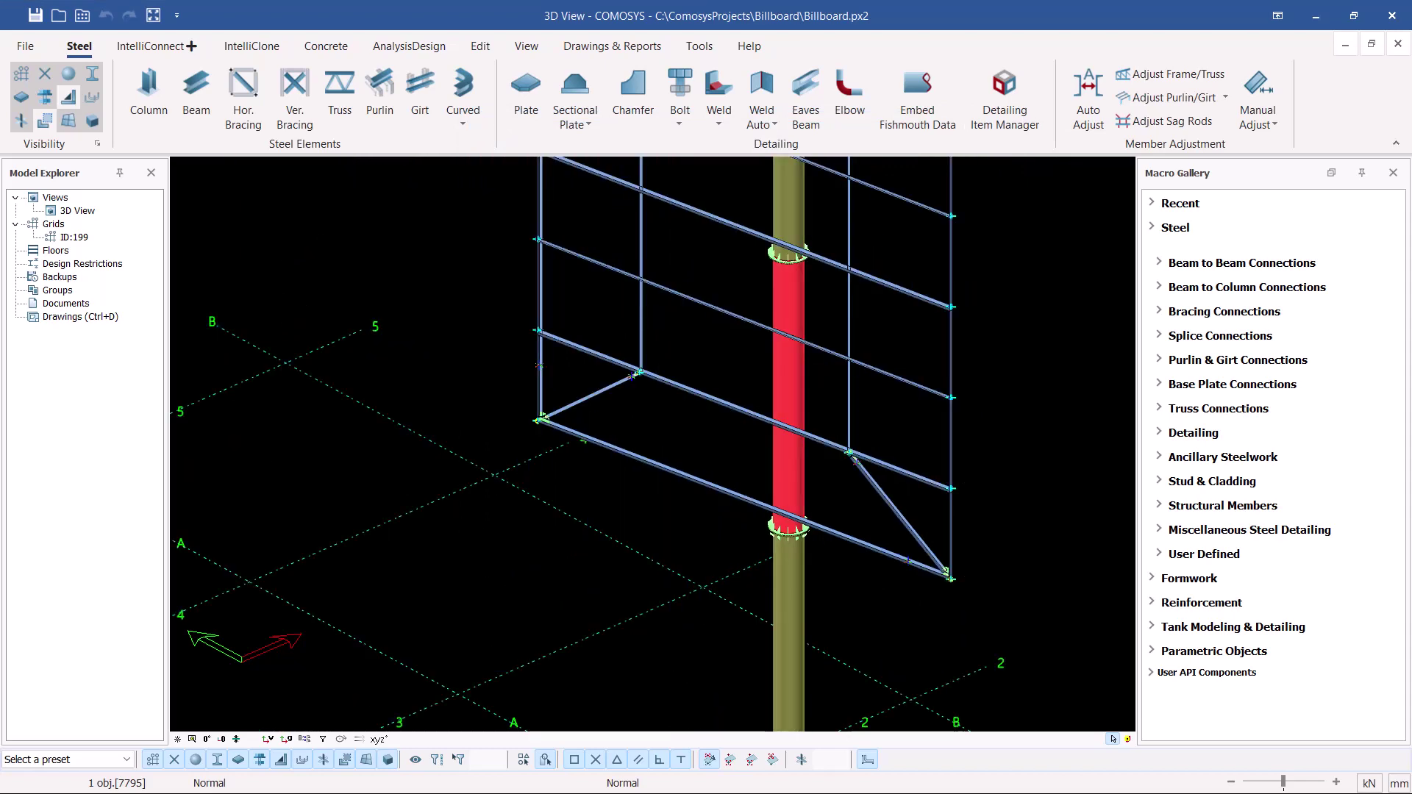
pyautogui.scroll(8, 840, 281)
pyautogui.click(816, 265)
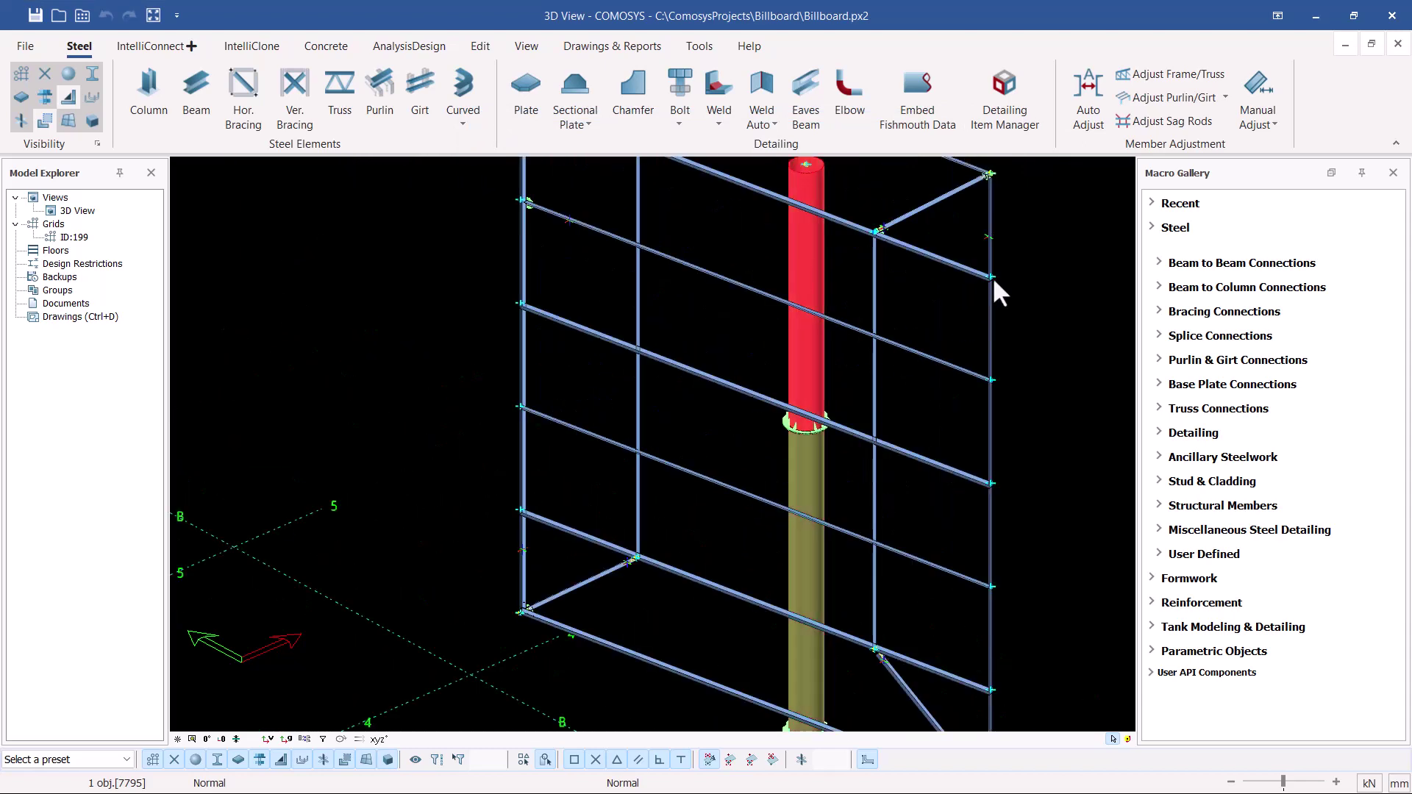
pyautogui.doubleClick(861, 299)
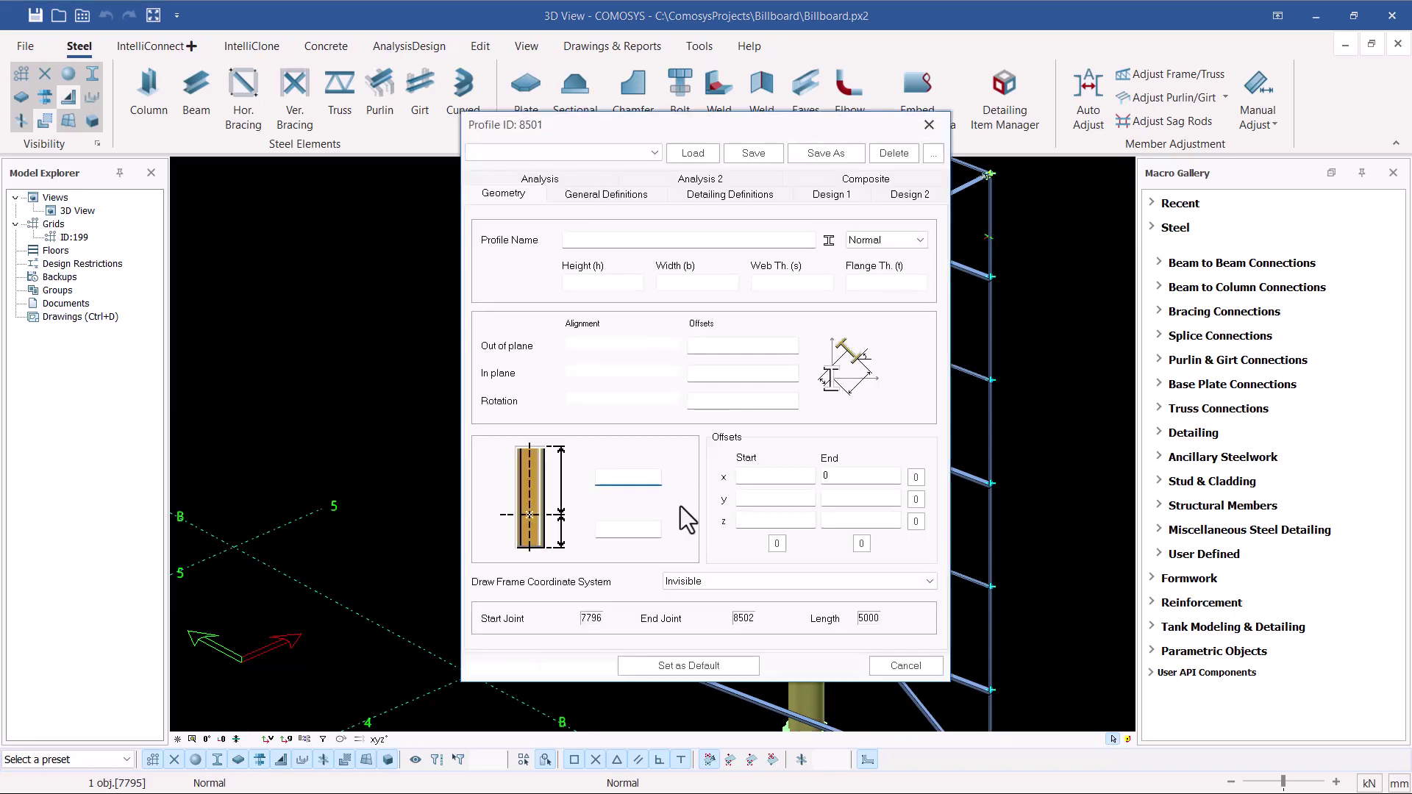
pyautogui.click(932, 125)
# Delete the complete billboard structure, both frame and pole, while keeping the grid.
pyautogui.scroll(-4, 735, 468)
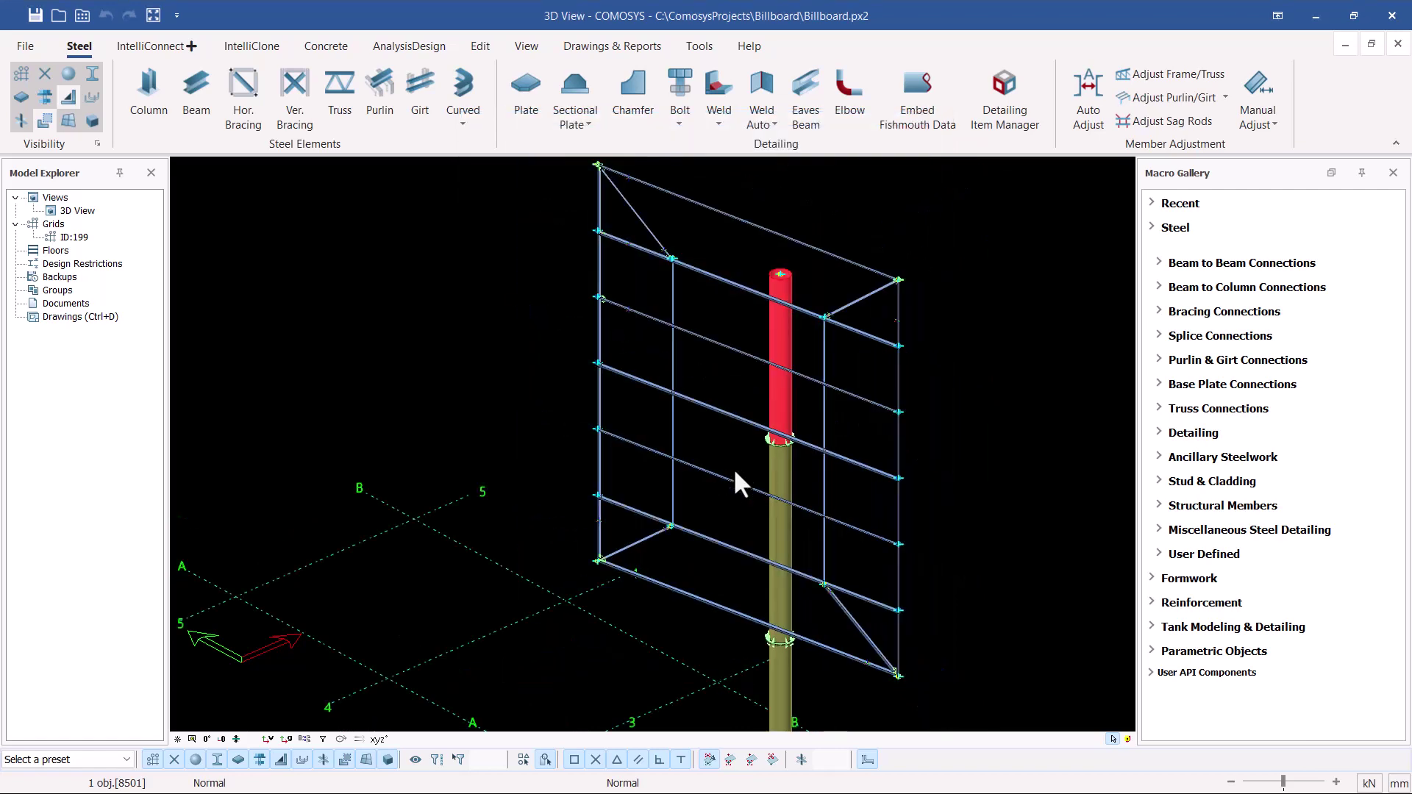
pyautogui.scroll(6, 690, 577)
pyautogui.scroll(-5, 522, 476)
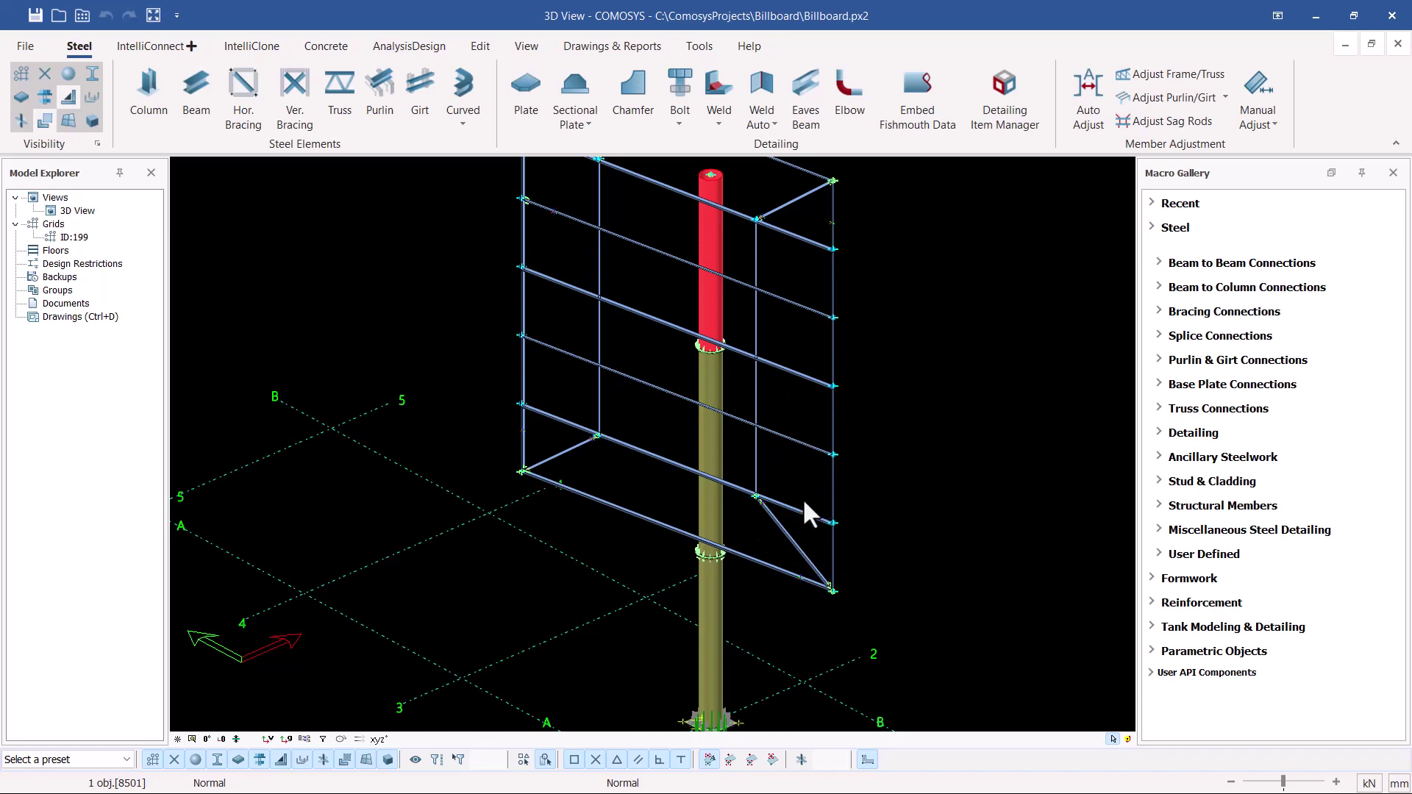
pyautogui.scroll(-3, 765, 494)
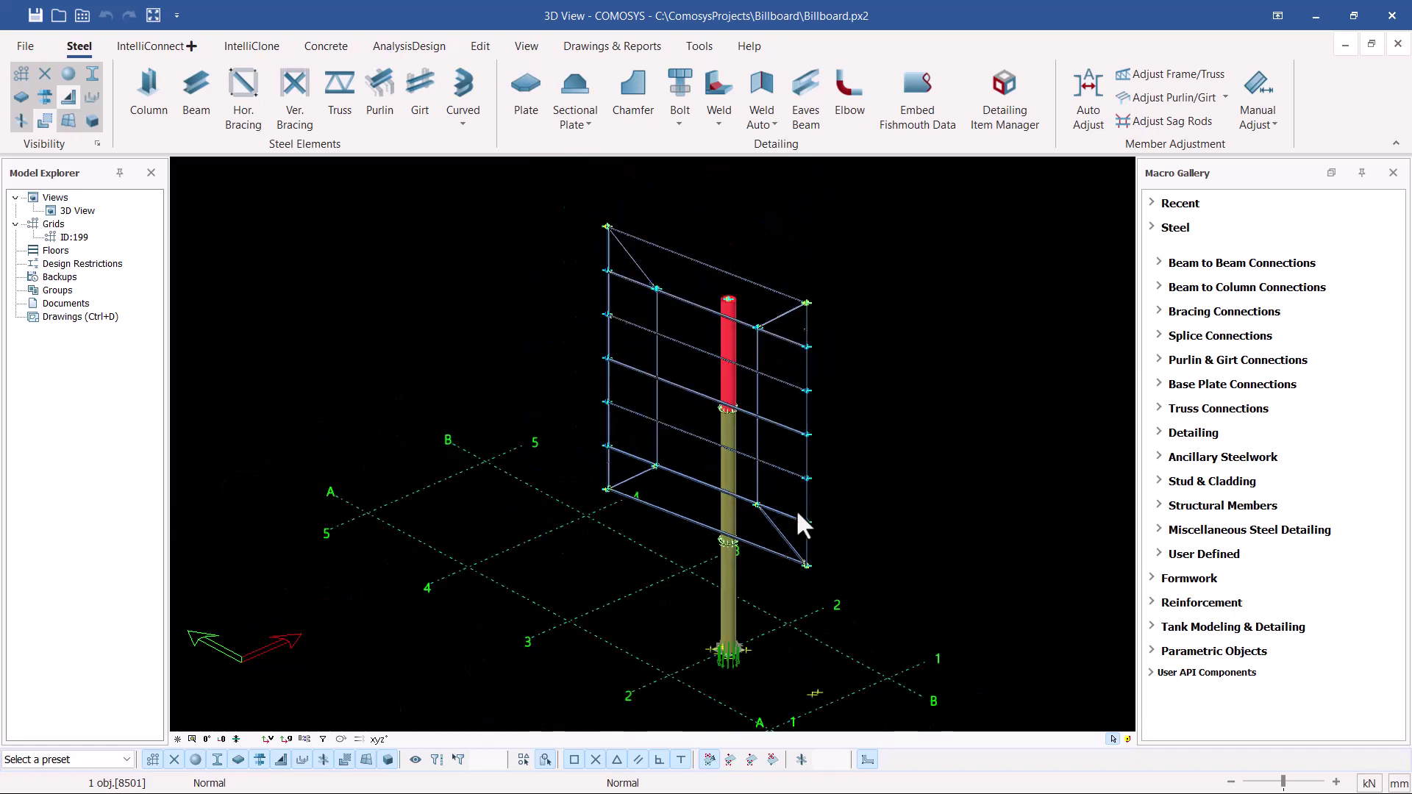
pyautogui.scroll(3, 765, 345)
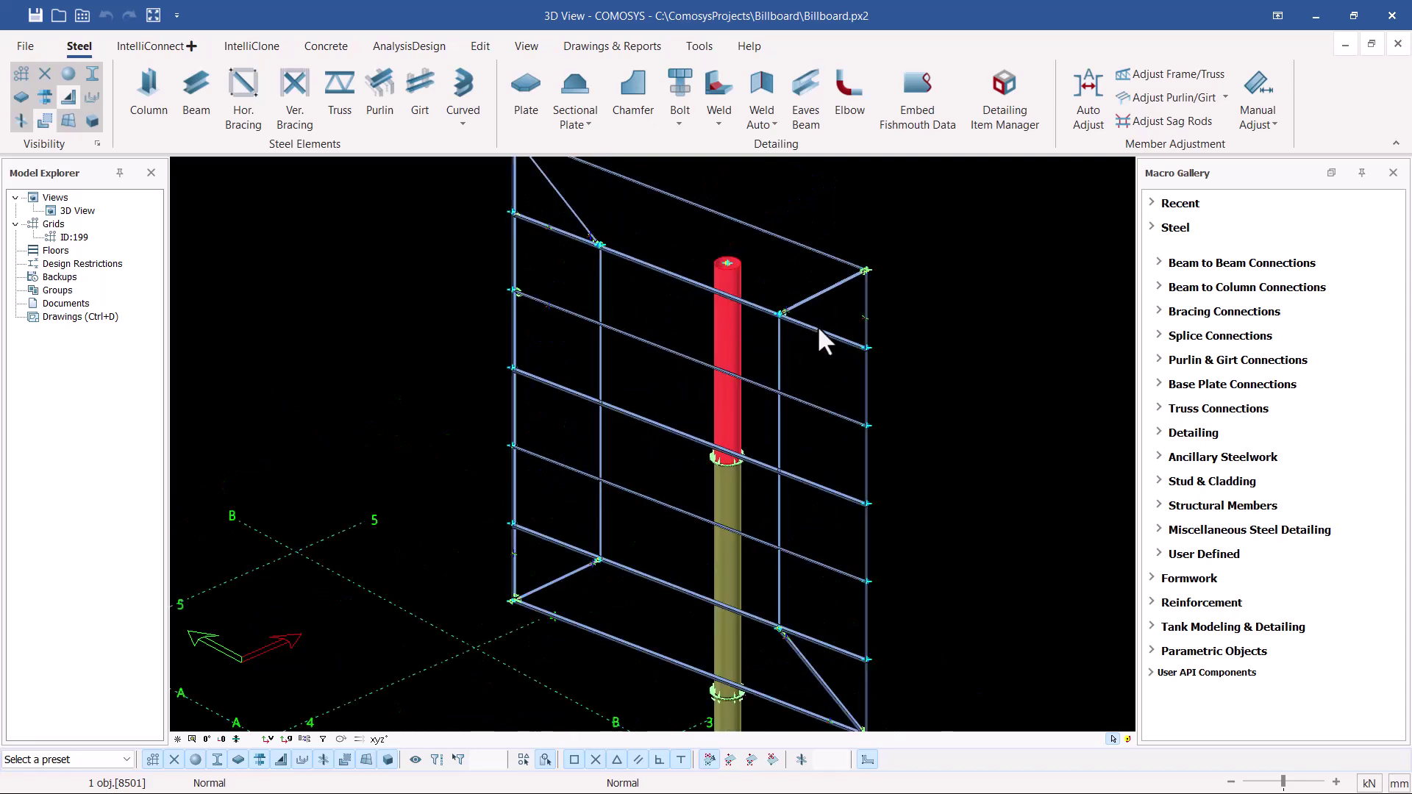
pyautogui.scroll(-5, 783, 412)
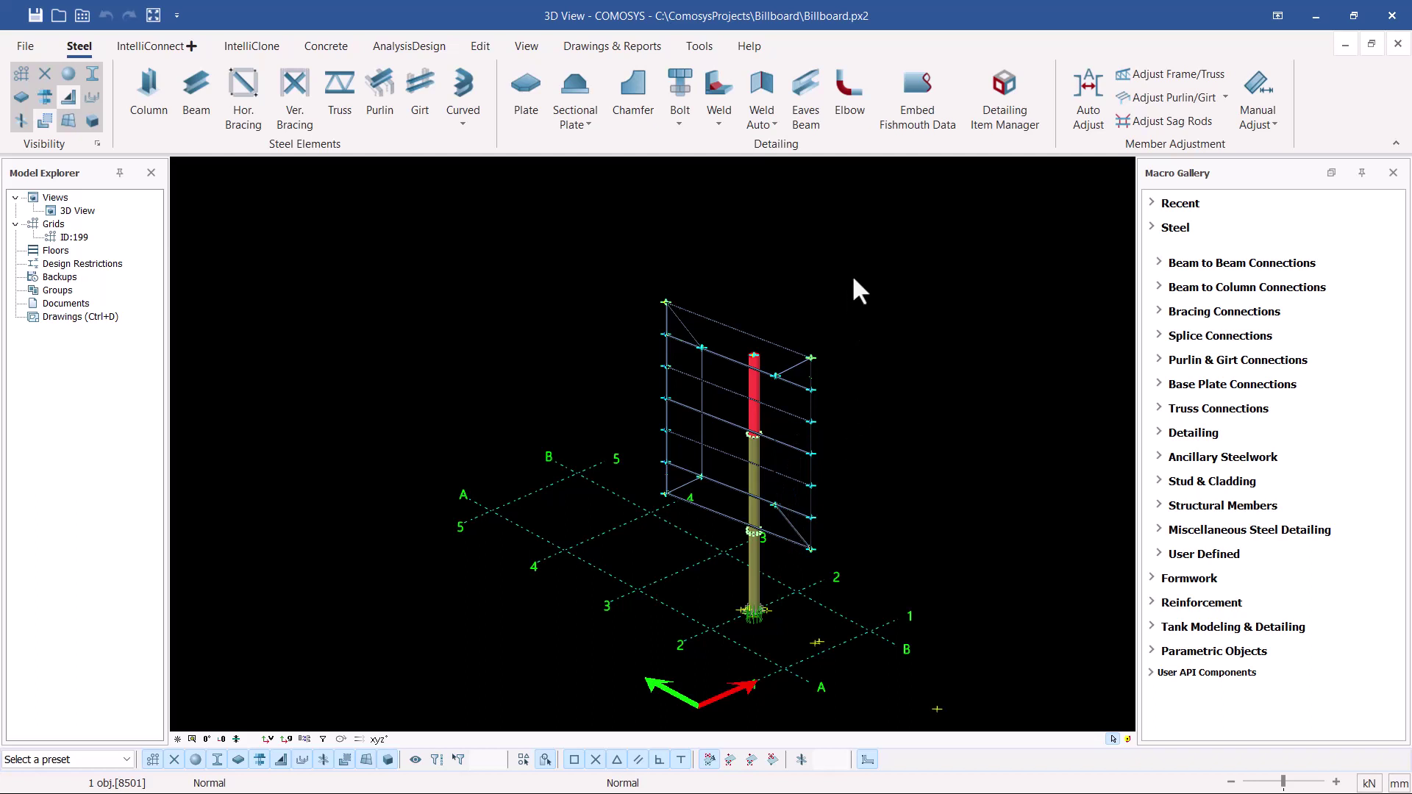
pyautogui.moveTo(858, 268); pyautogui.dragTo(572, 639)
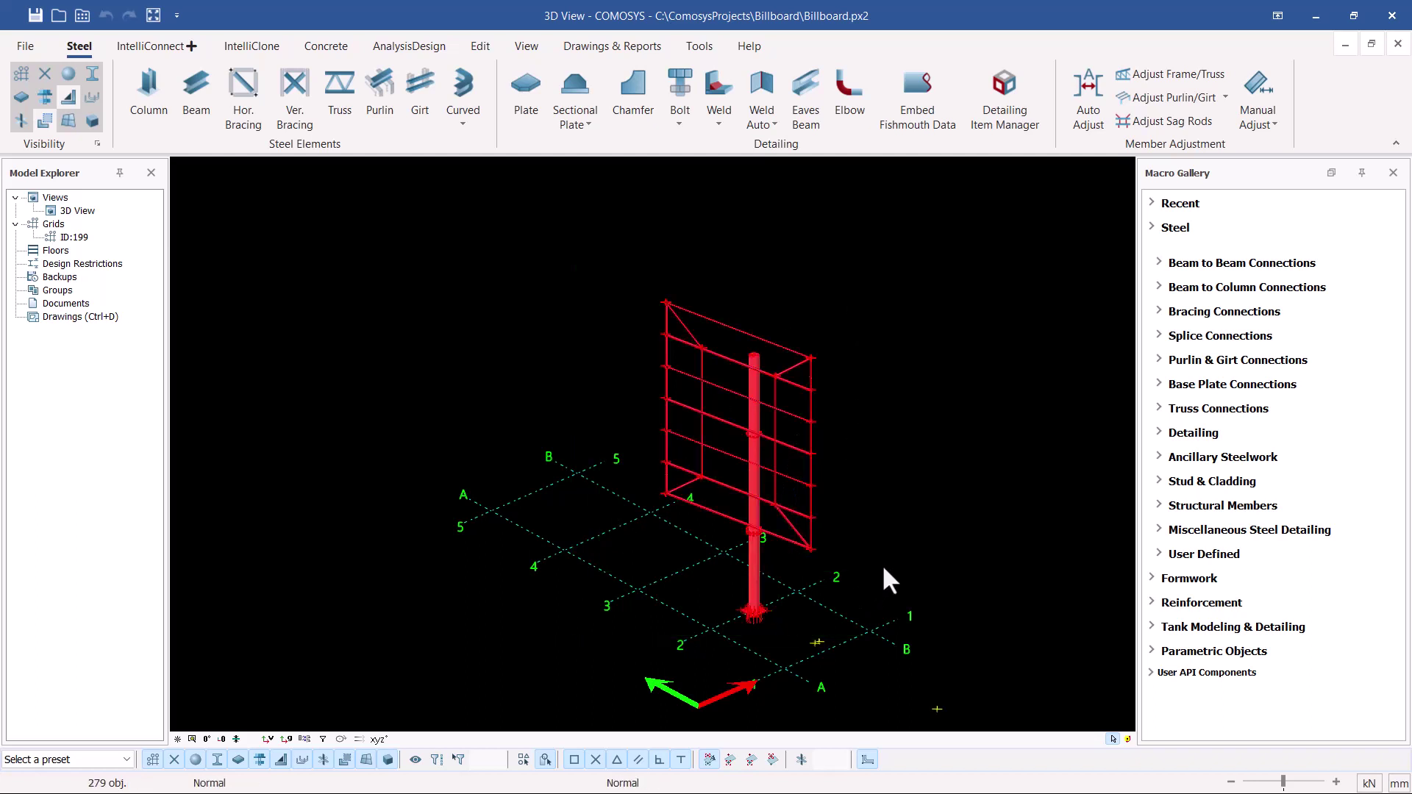
pyautogui.rightClick(894, 403)
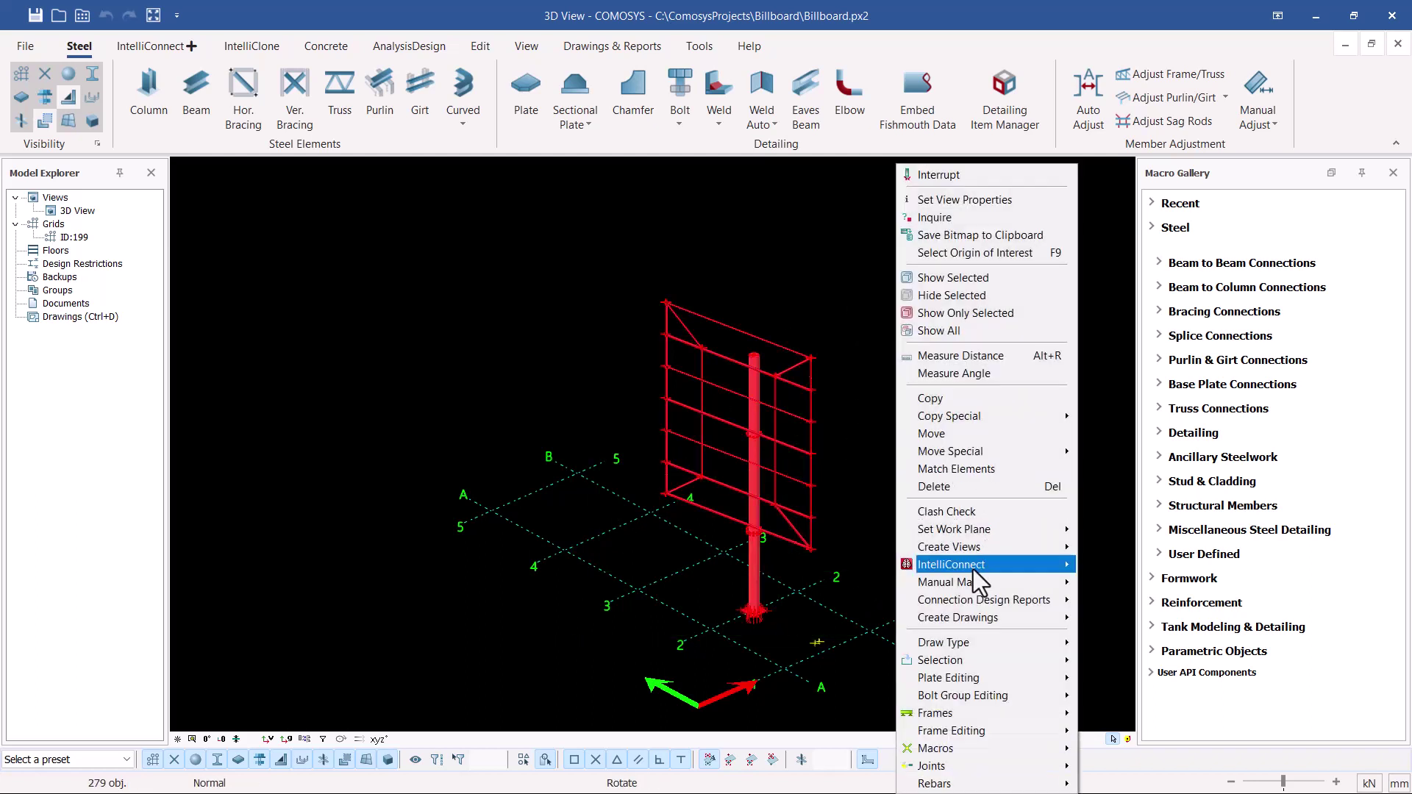
pyautogui.click(951, 485)
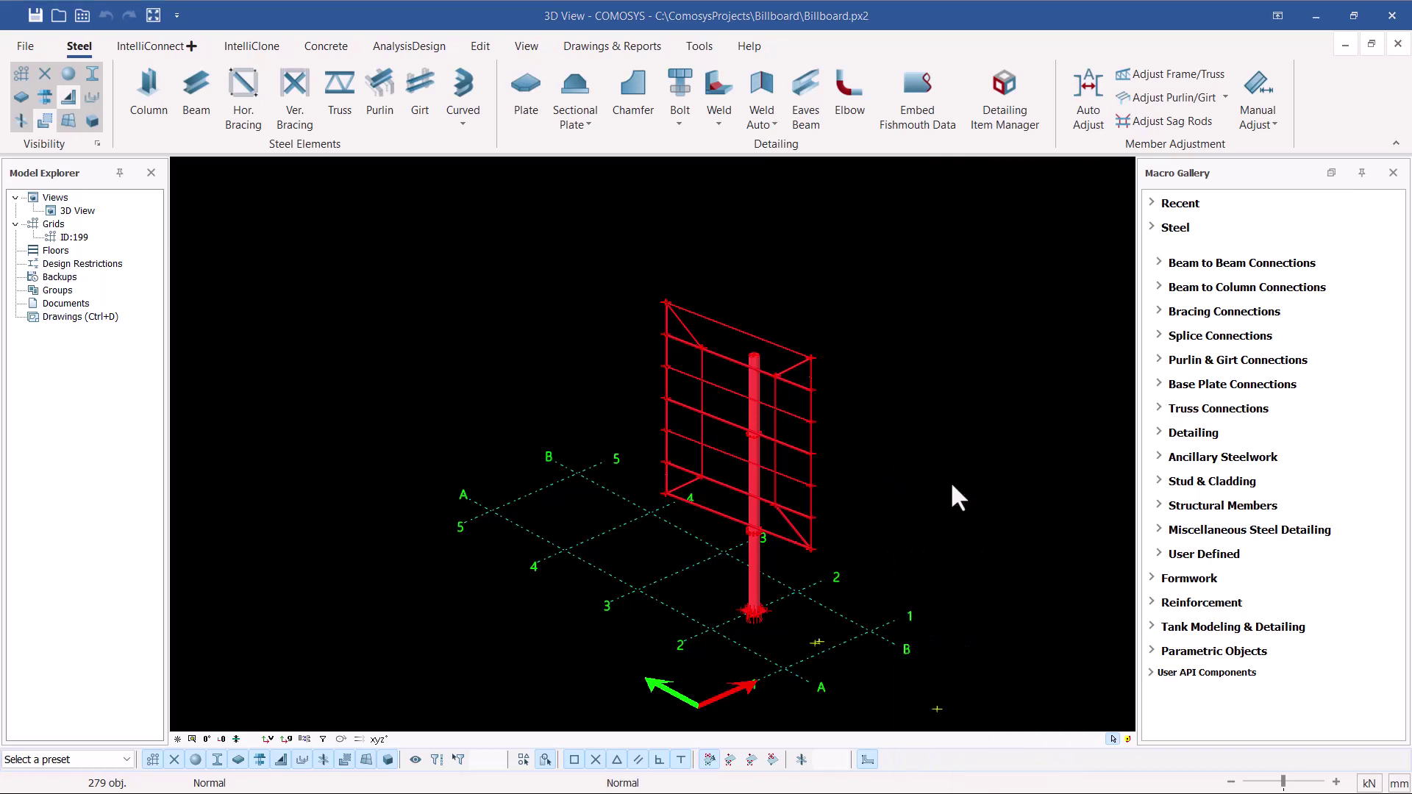
pyautogui.click(633, 464)
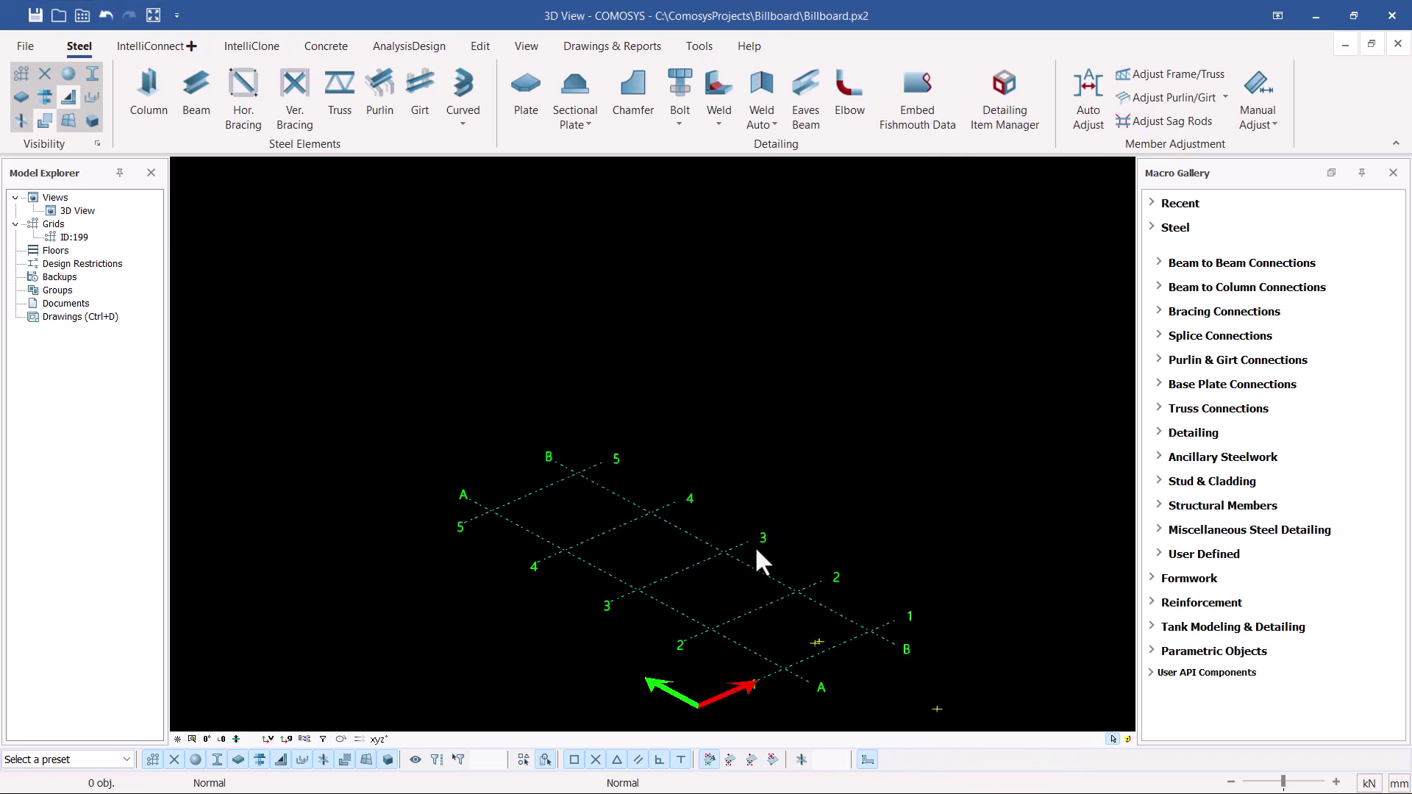
# Place a column at the midpoint of grid line 2 between axes A and B.
pyautogui.scroll(5, 801, 652)
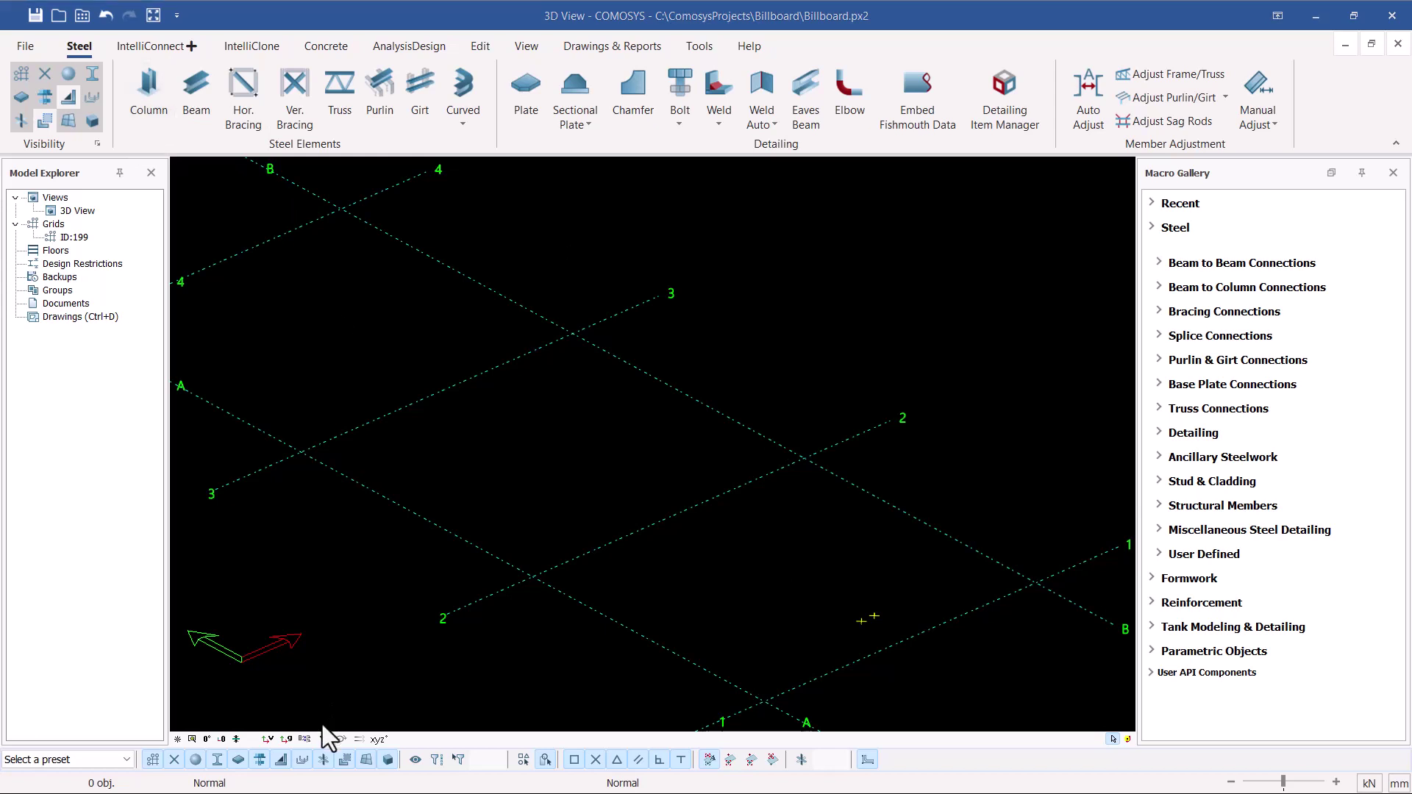
pyautogui.click(147, 93)
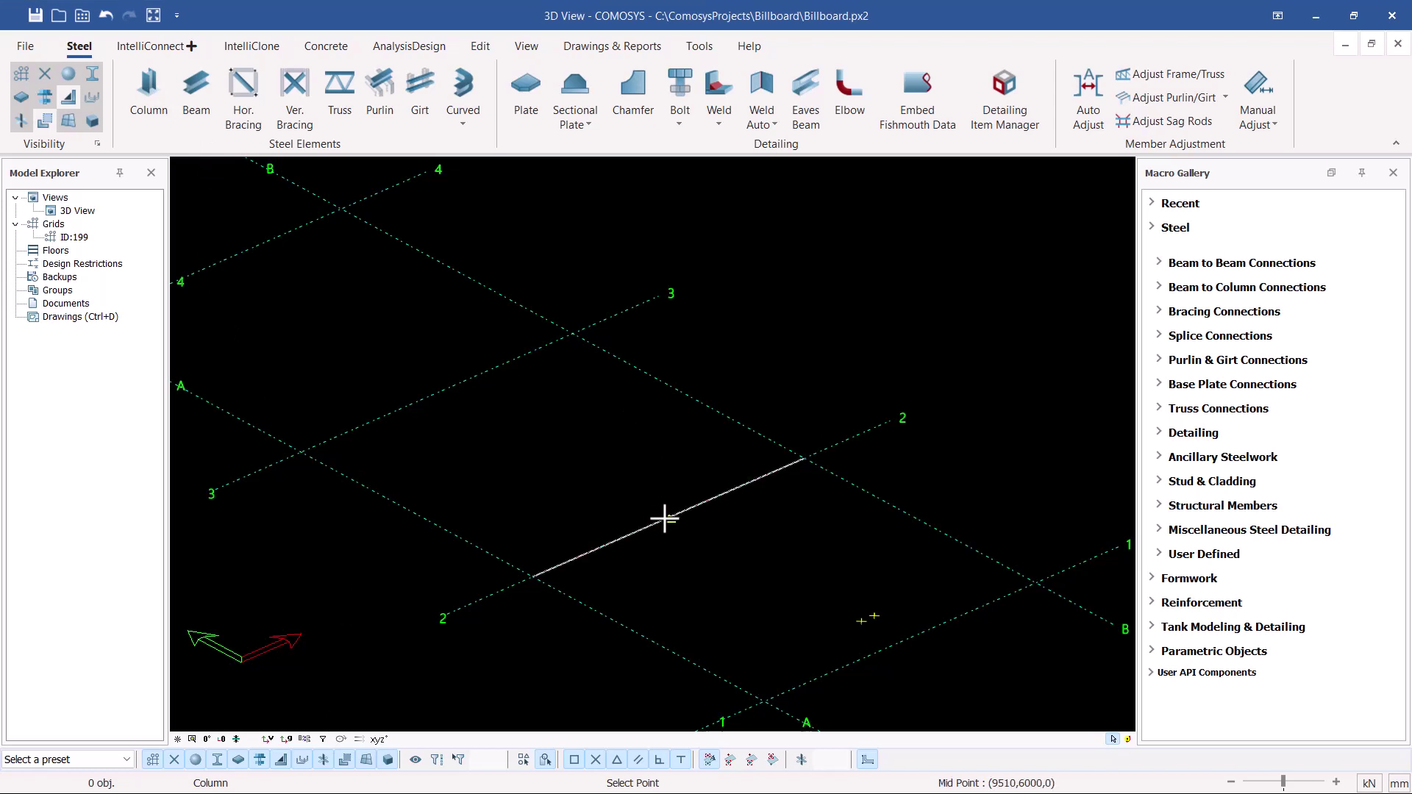
pyautogui.click(664, 518)
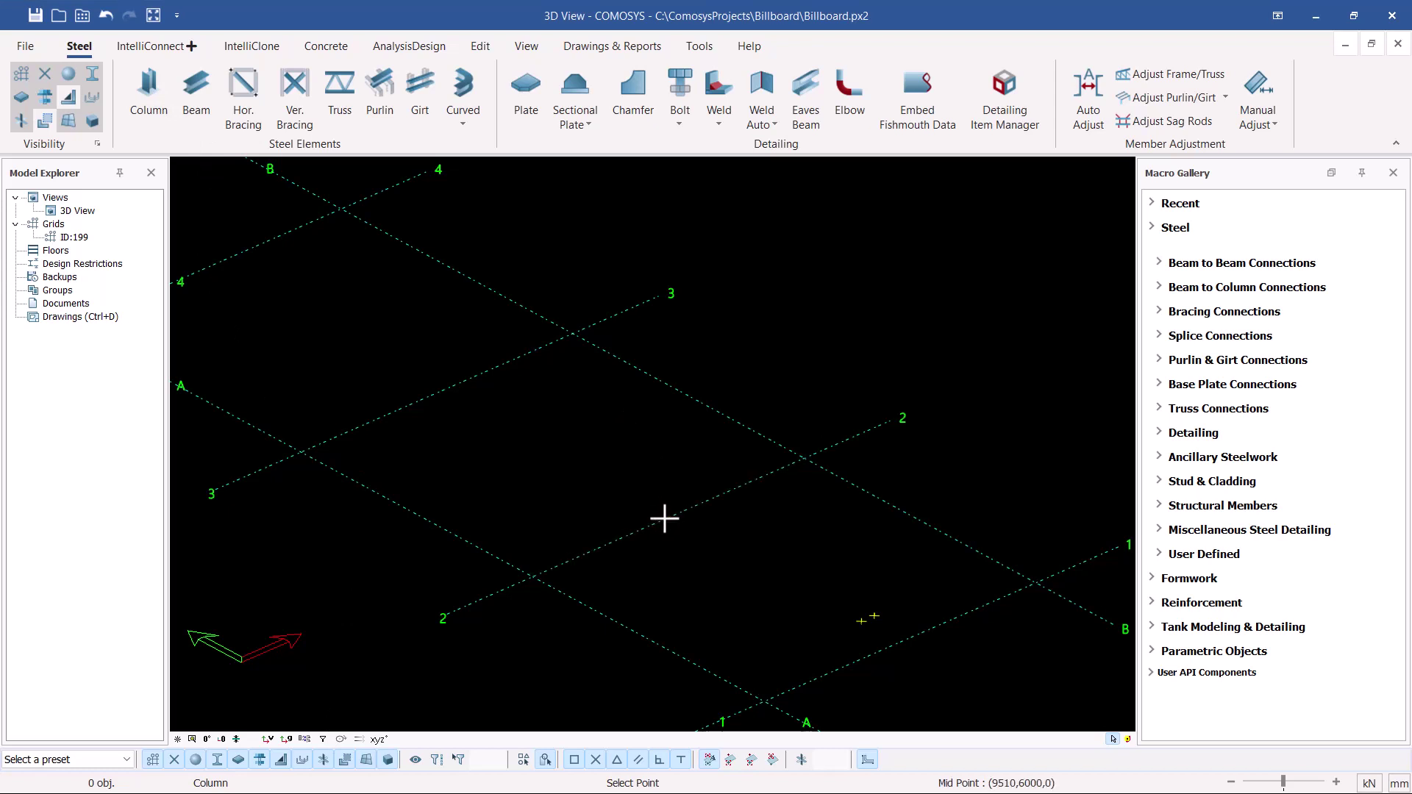
pyautogui.rightClick(783, 315)
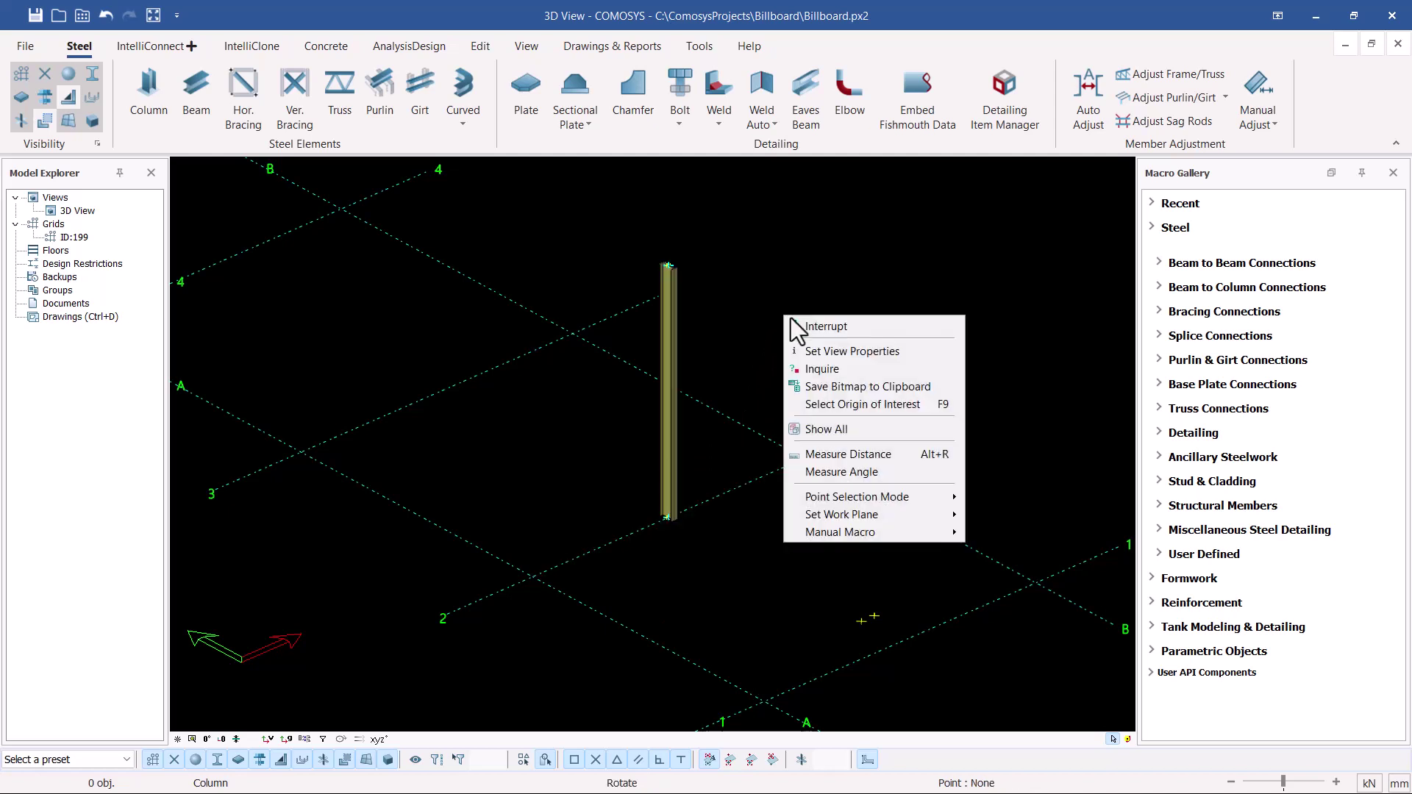
pyautogui.click(828, 326)
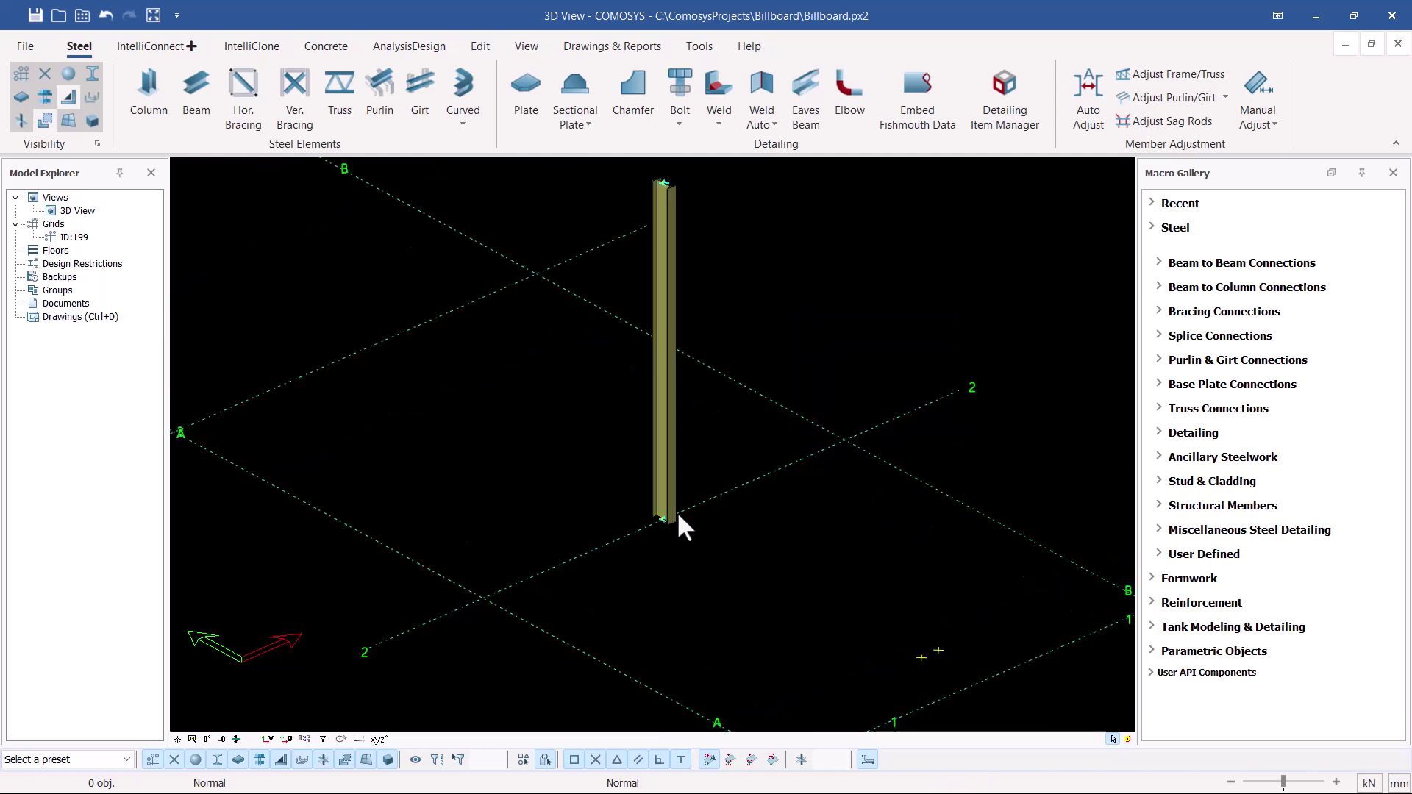
# Open the geometry properties of the new column on grid line 2 and bring up its profile selection library.
pyautogui.scroll(4, 669, 510)
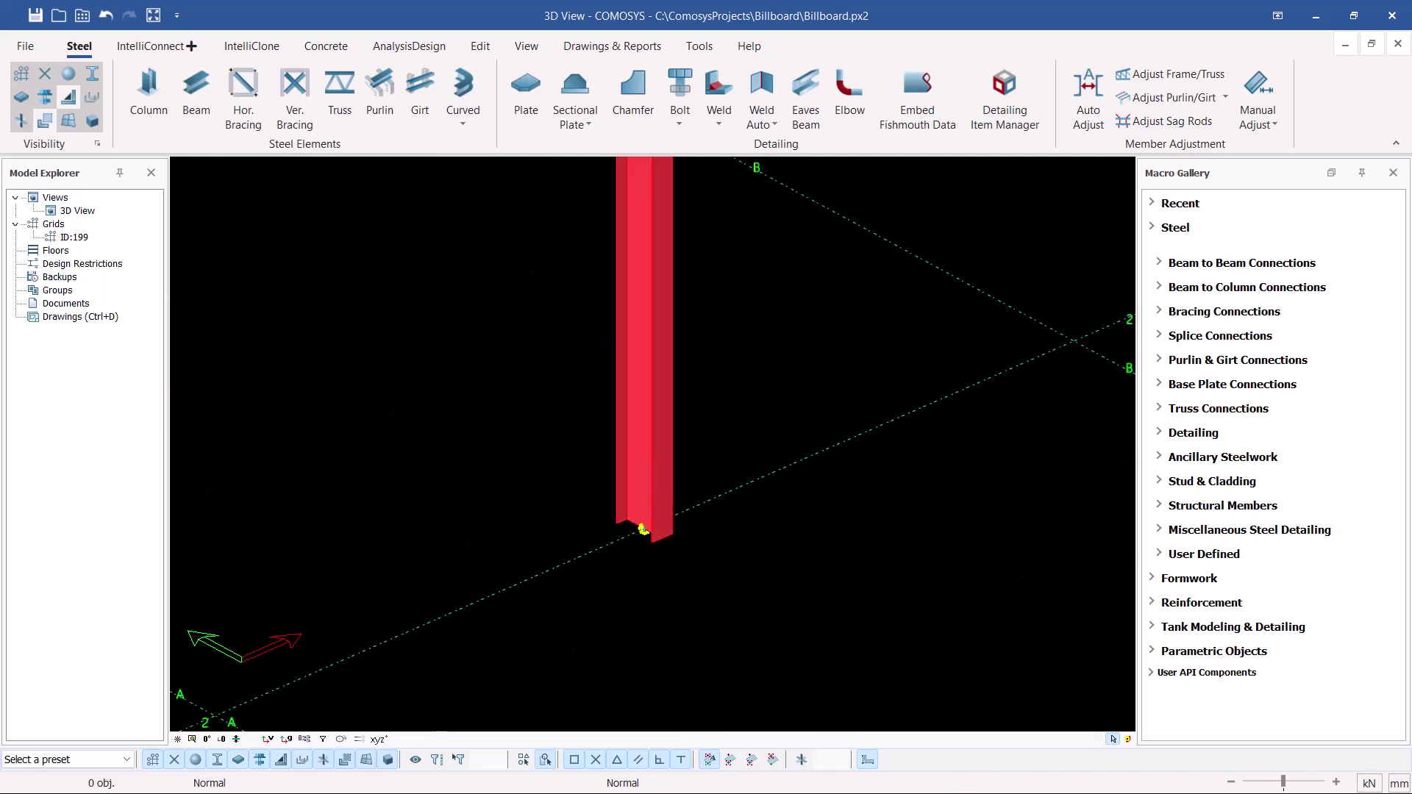
pyautogui.doubleClick(642, 529)
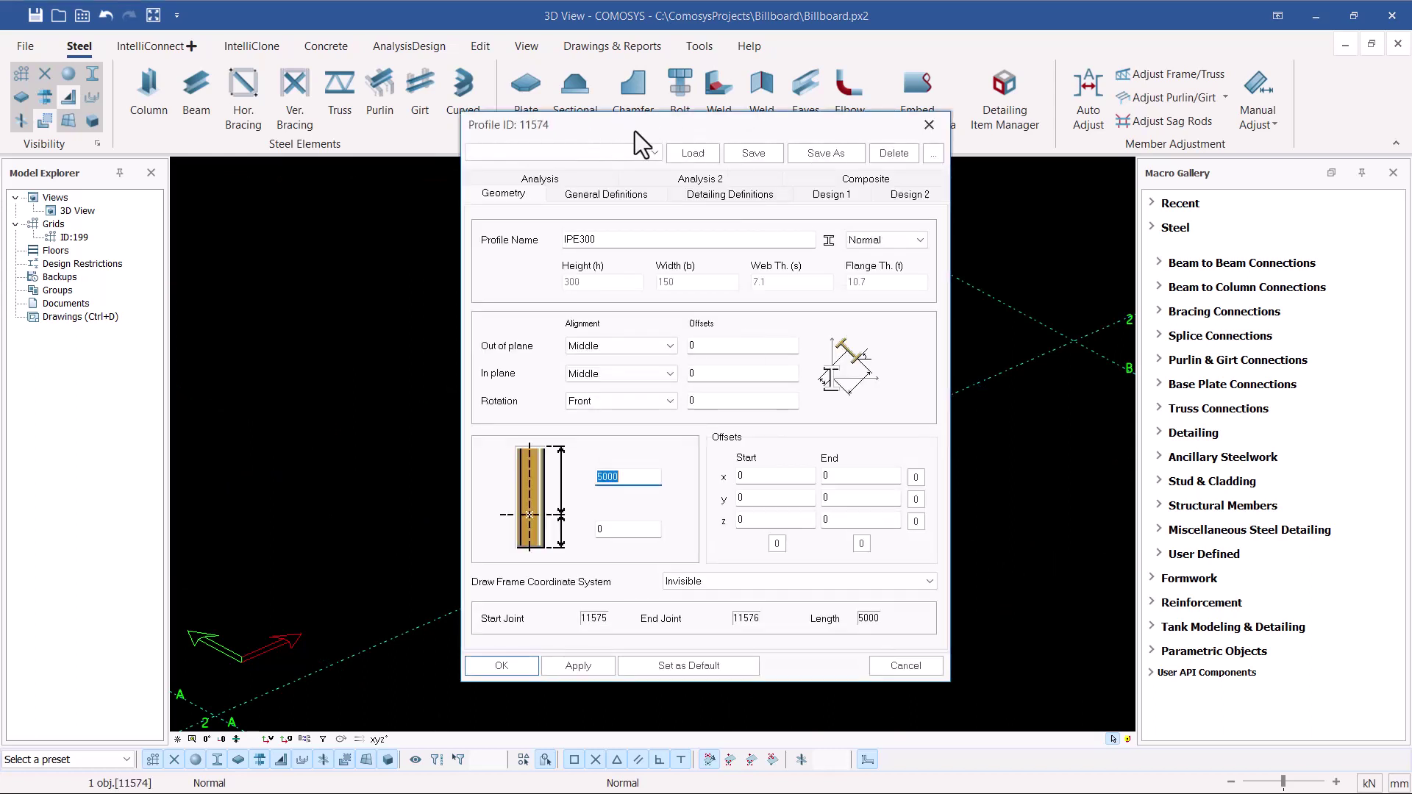
pyautogui.moveTo(634, 131); pyautogui.dragTo(871, 131)
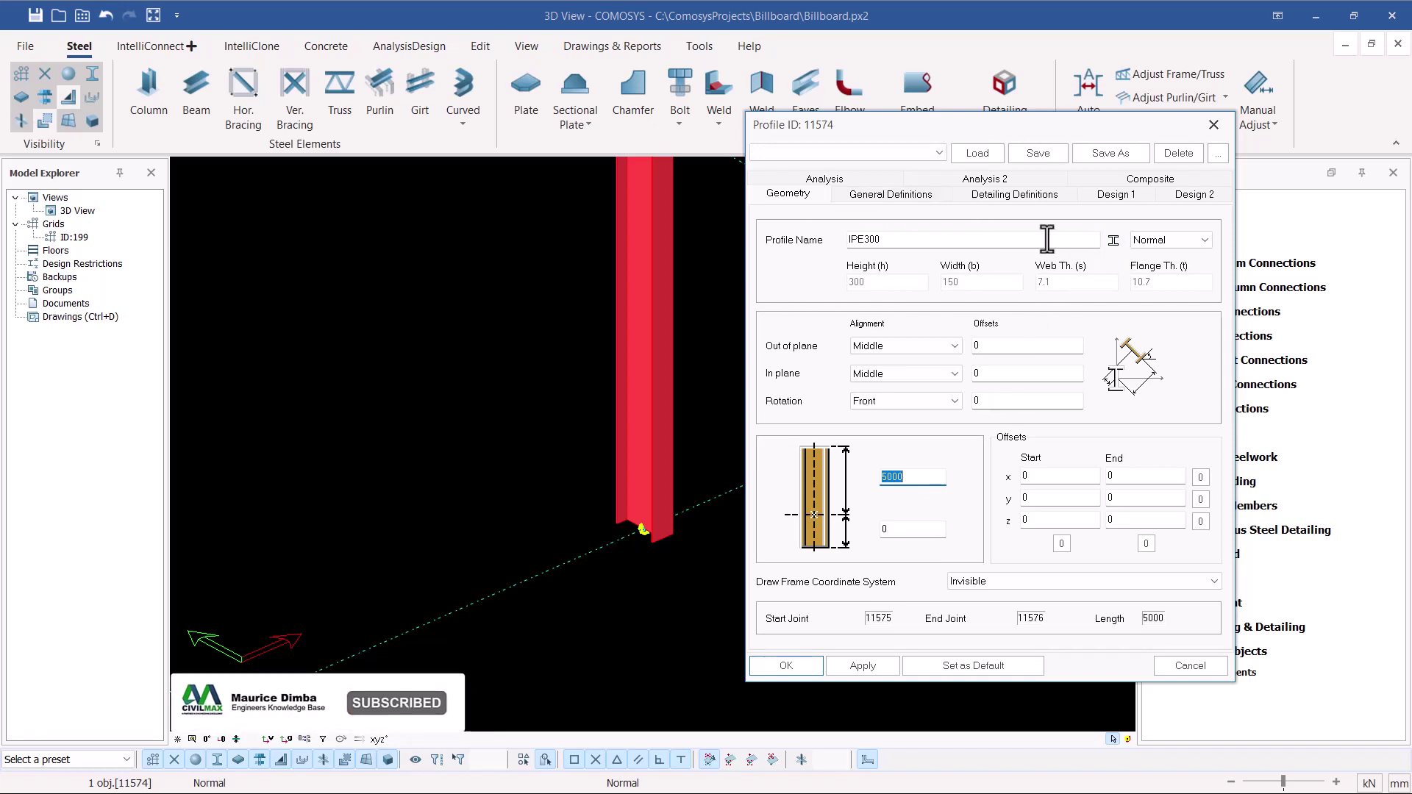
pyautogui.click(1114, 241)
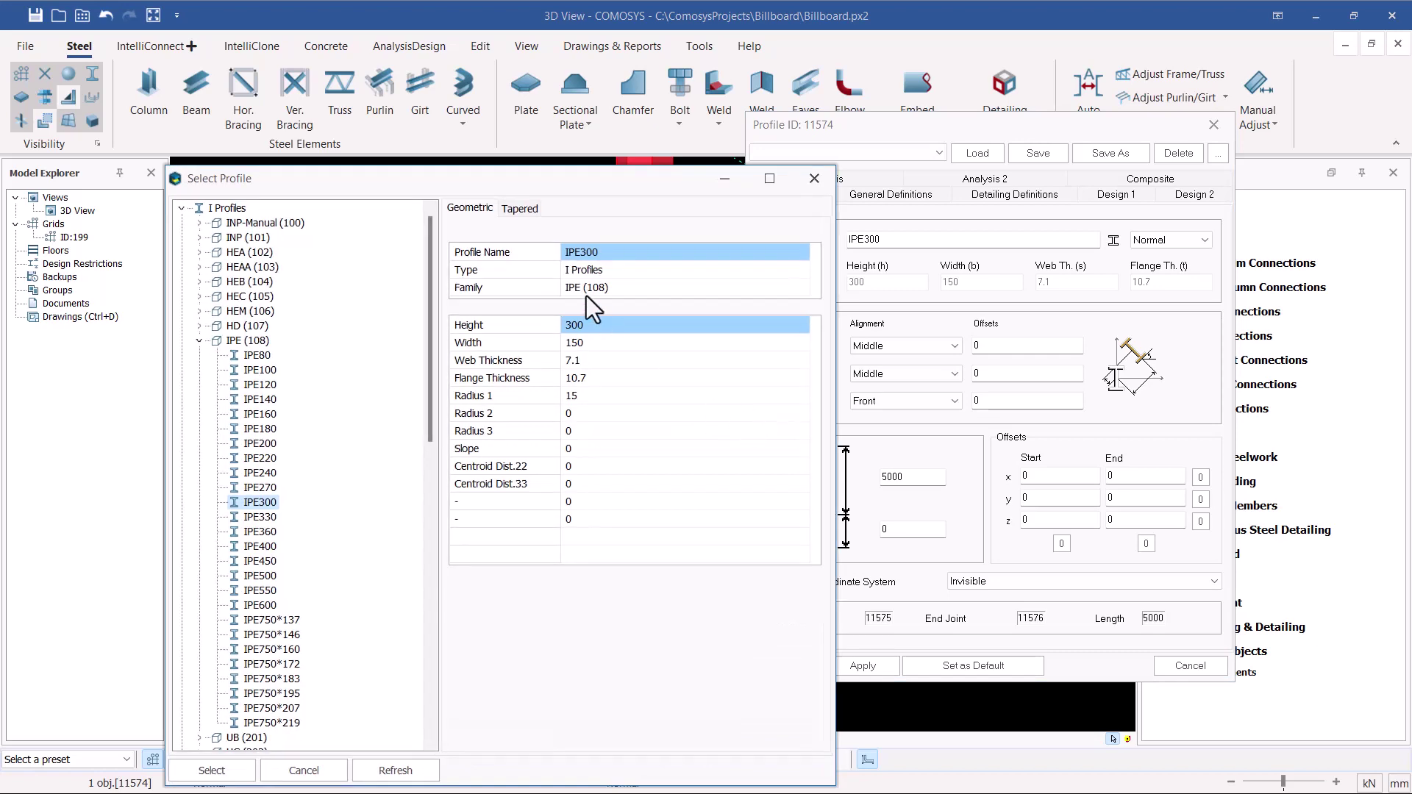
pyautogui.moveTo(386, 187); pyautogui.dragTo(662, 80)
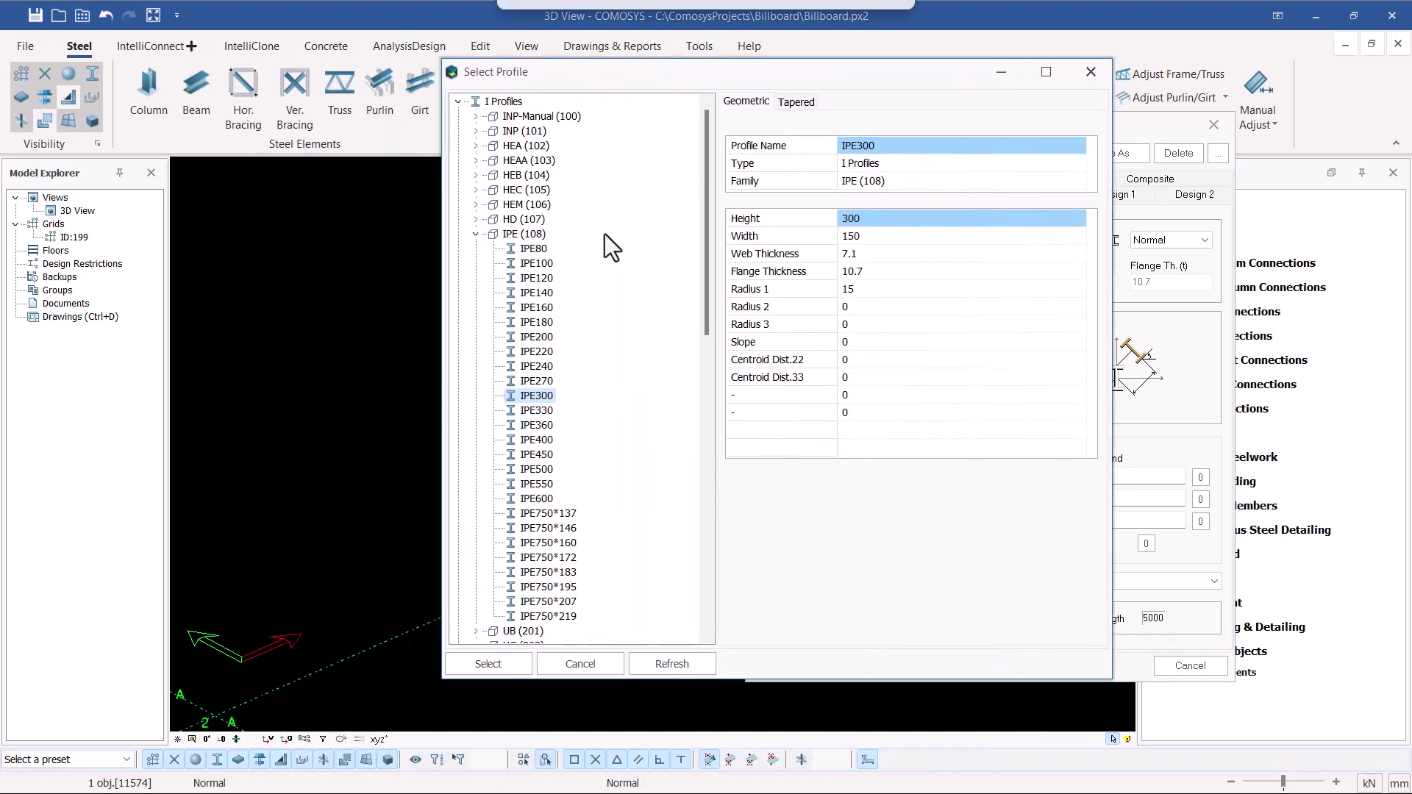
# Collapse the IPE (108) family and look through the other profile families and types available in the library.
pyautogui.click(475, 235)
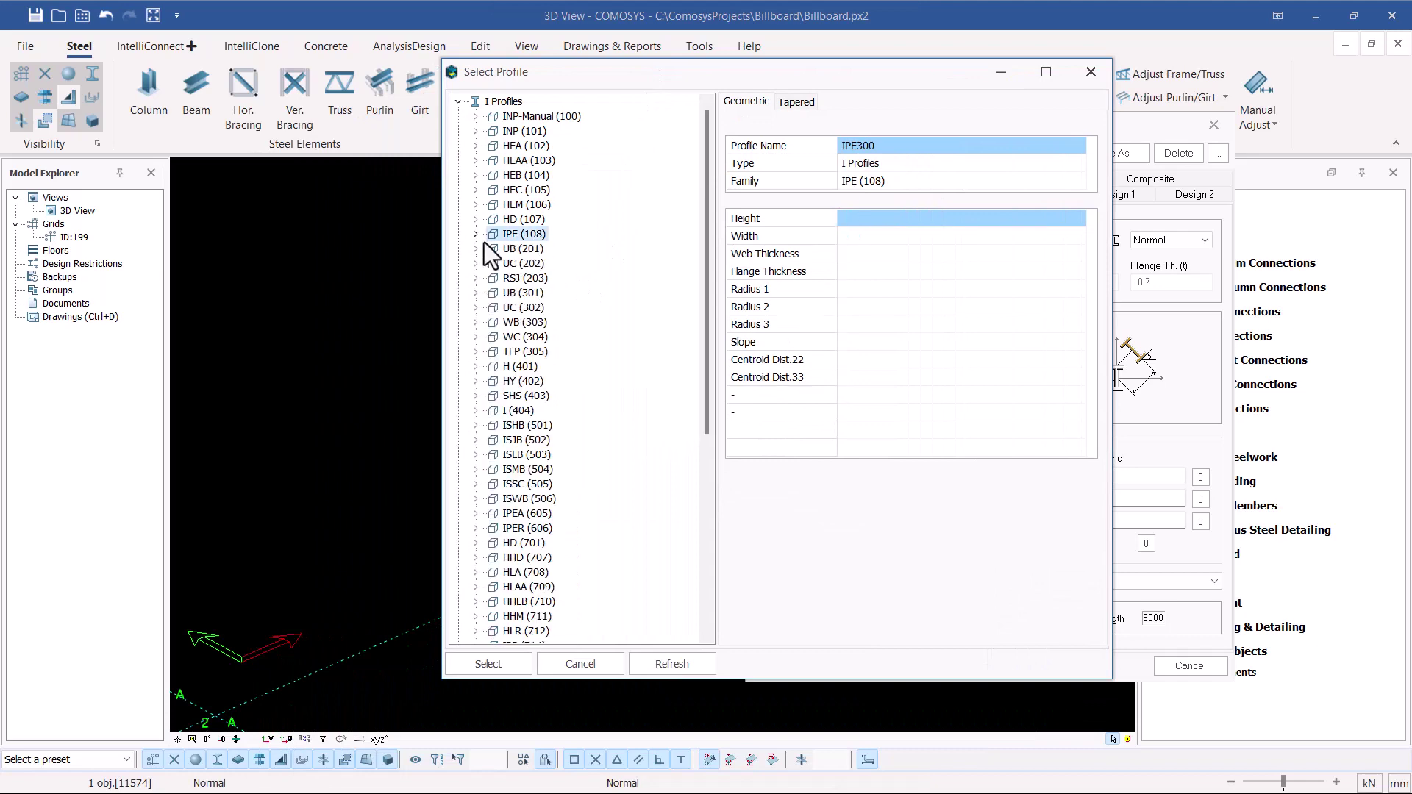
pyautogui.scroll(-7, 509, 314)
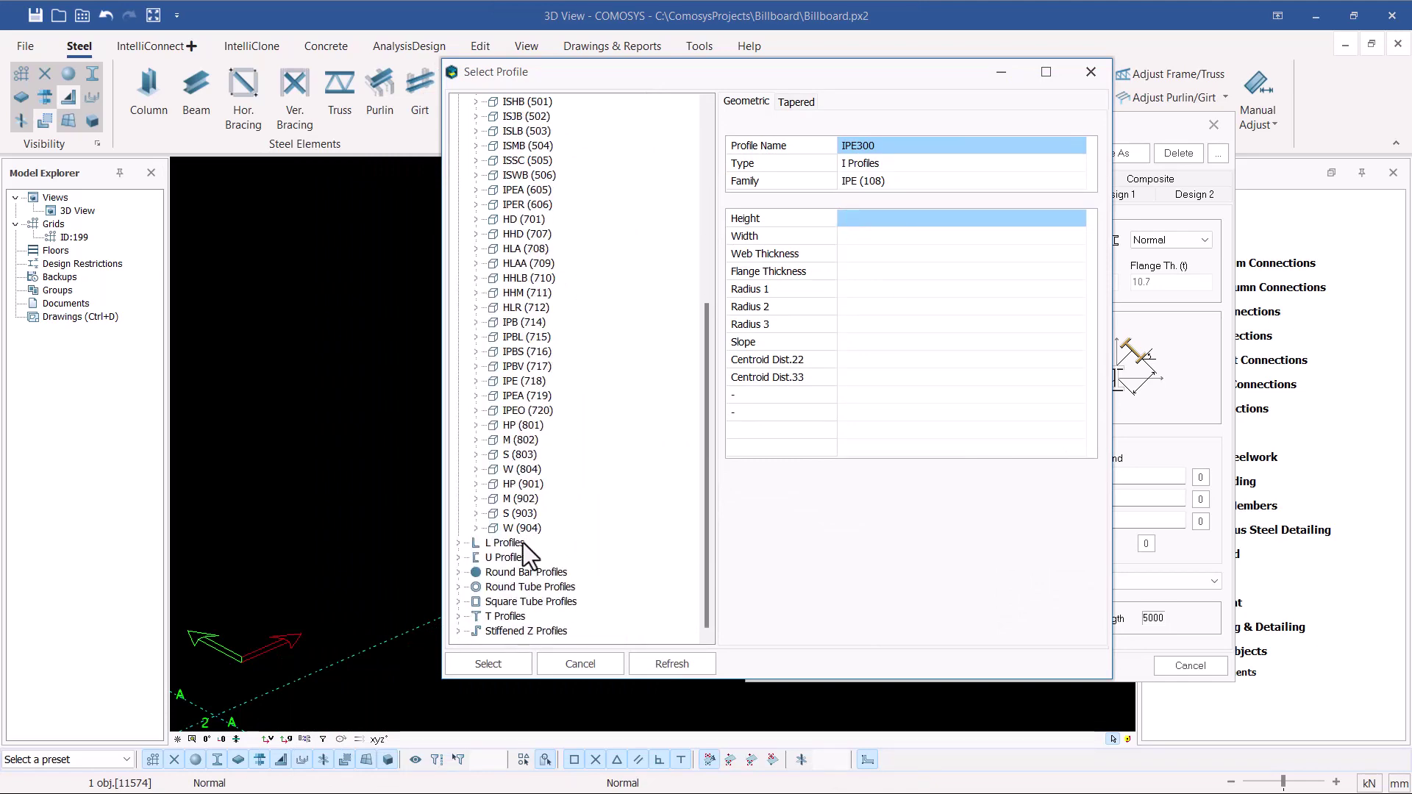
pyautogui.scroll(1, 524, 546)
pyautogui.scroll(1, 524, 545)
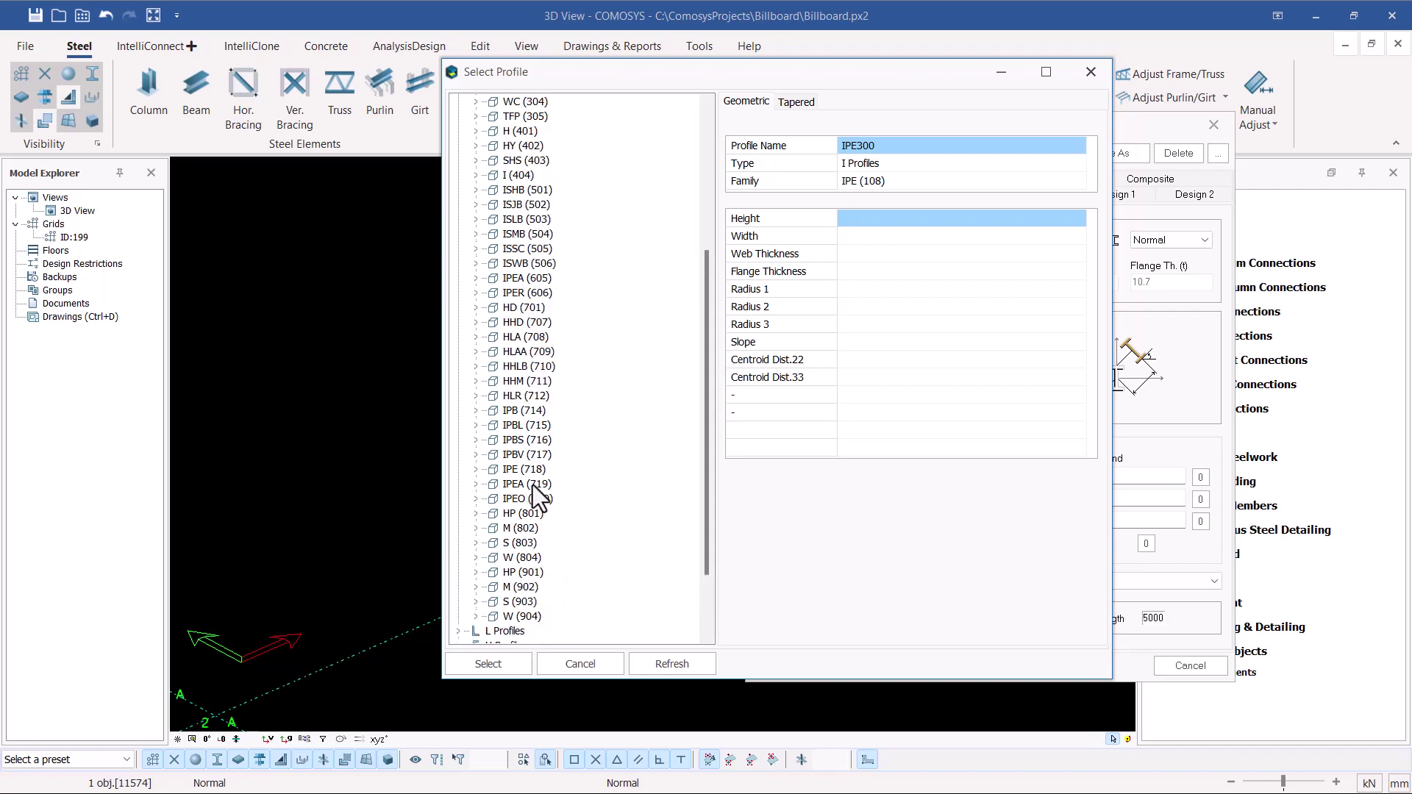
pyautogui.scroll(1, 535, 494)
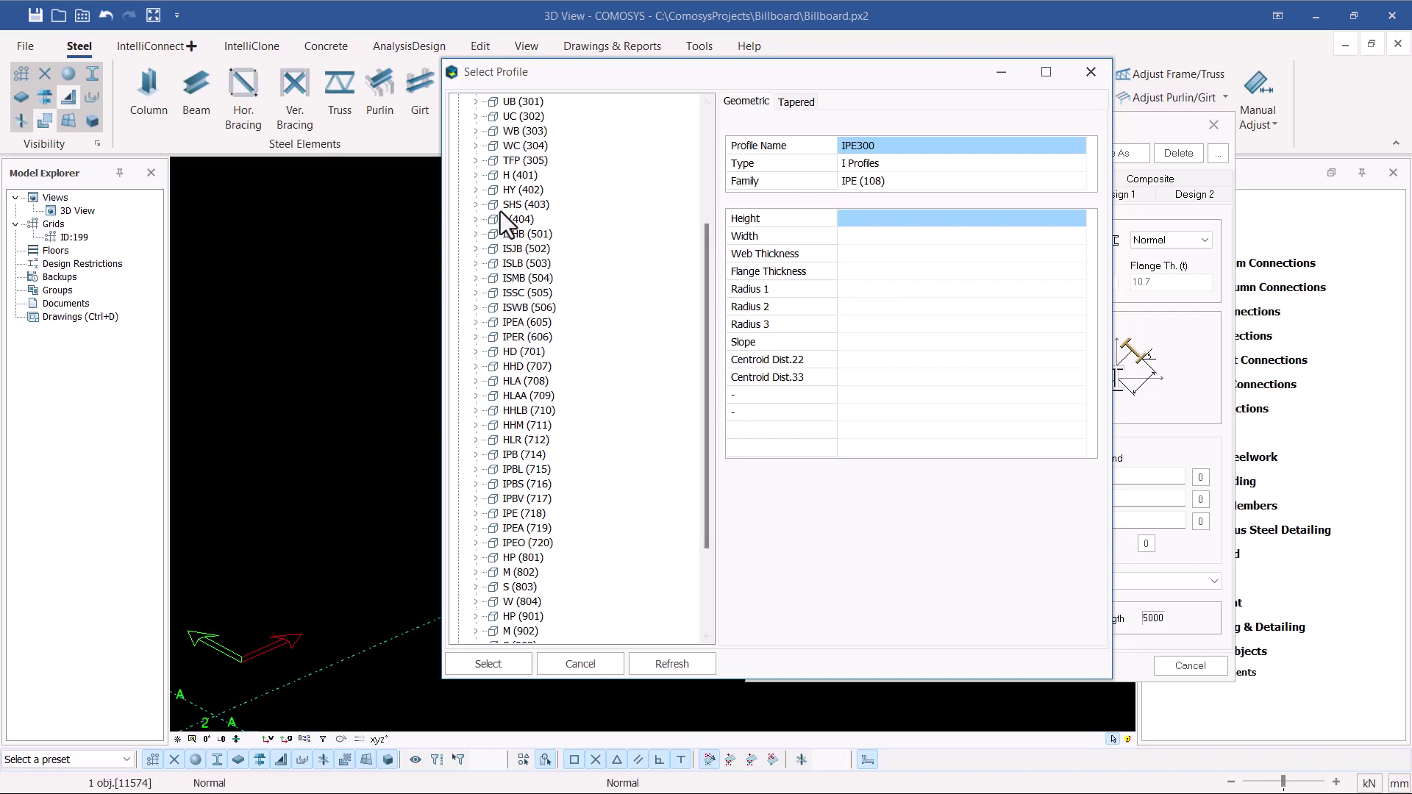
pyautogui.scroll(4, 514, 360)
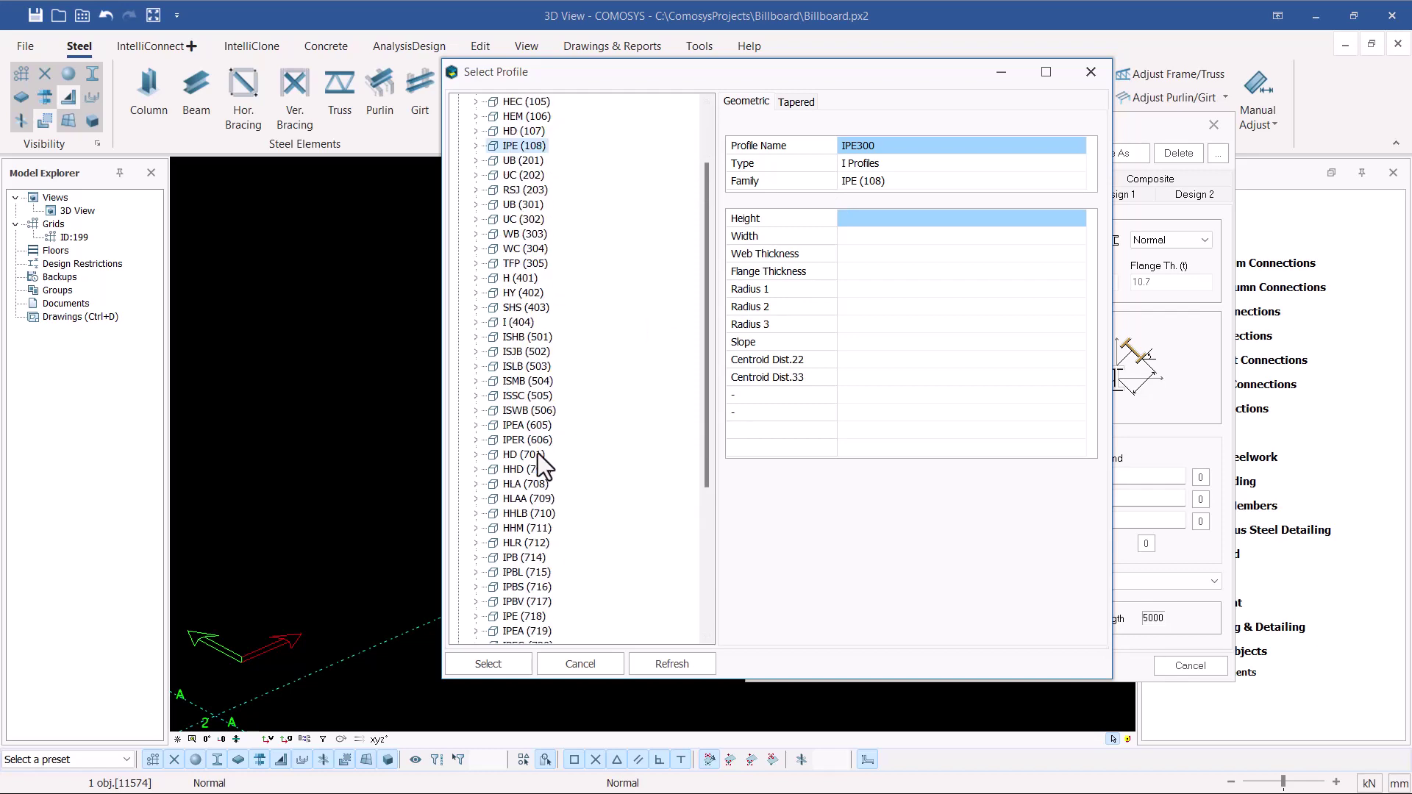
pyautogui.scroll(-5, 541, 464)
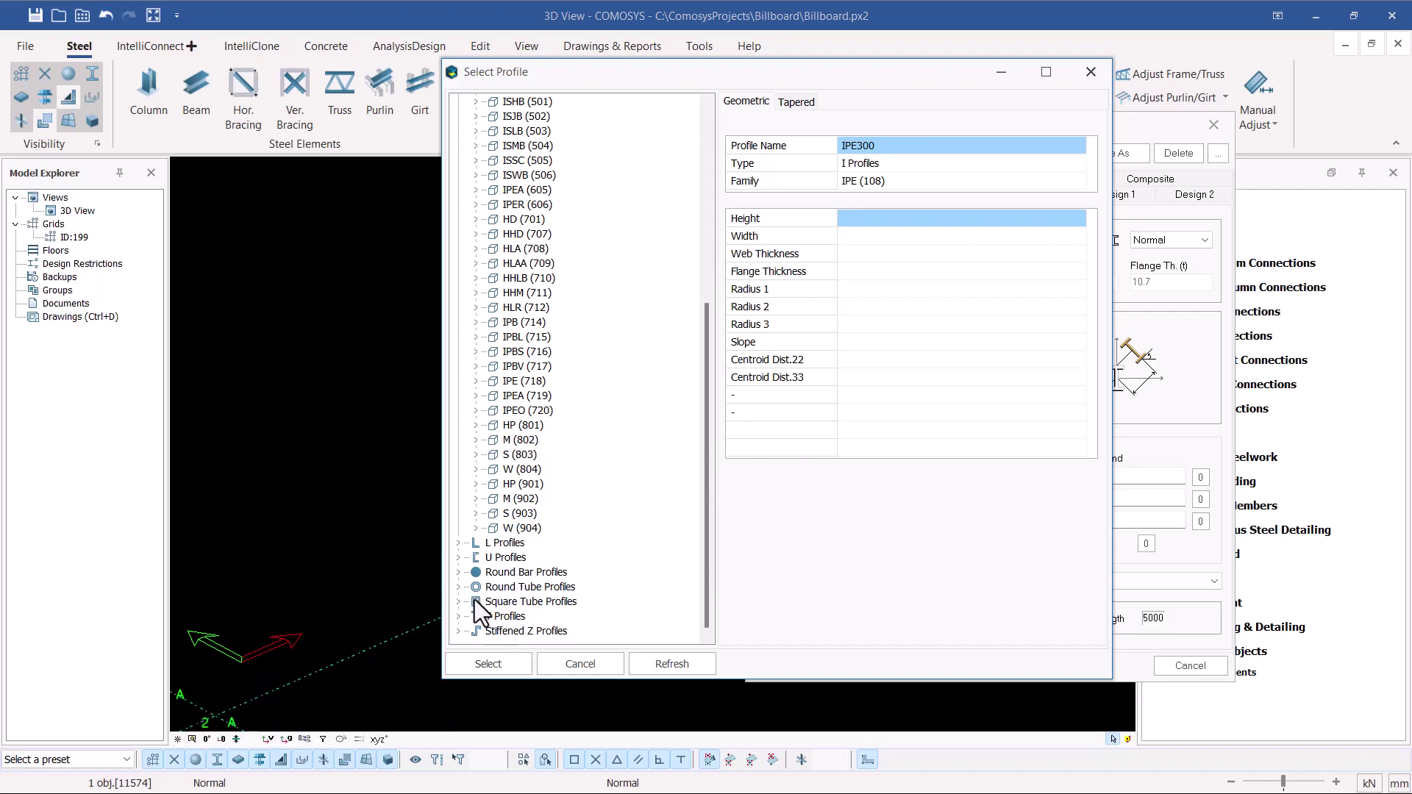
# Look through the CHS (209) sizes under Round Tube Profiles and preview the dimensions of CHS508.0*16.0.
pyautogui.click(504, 572)
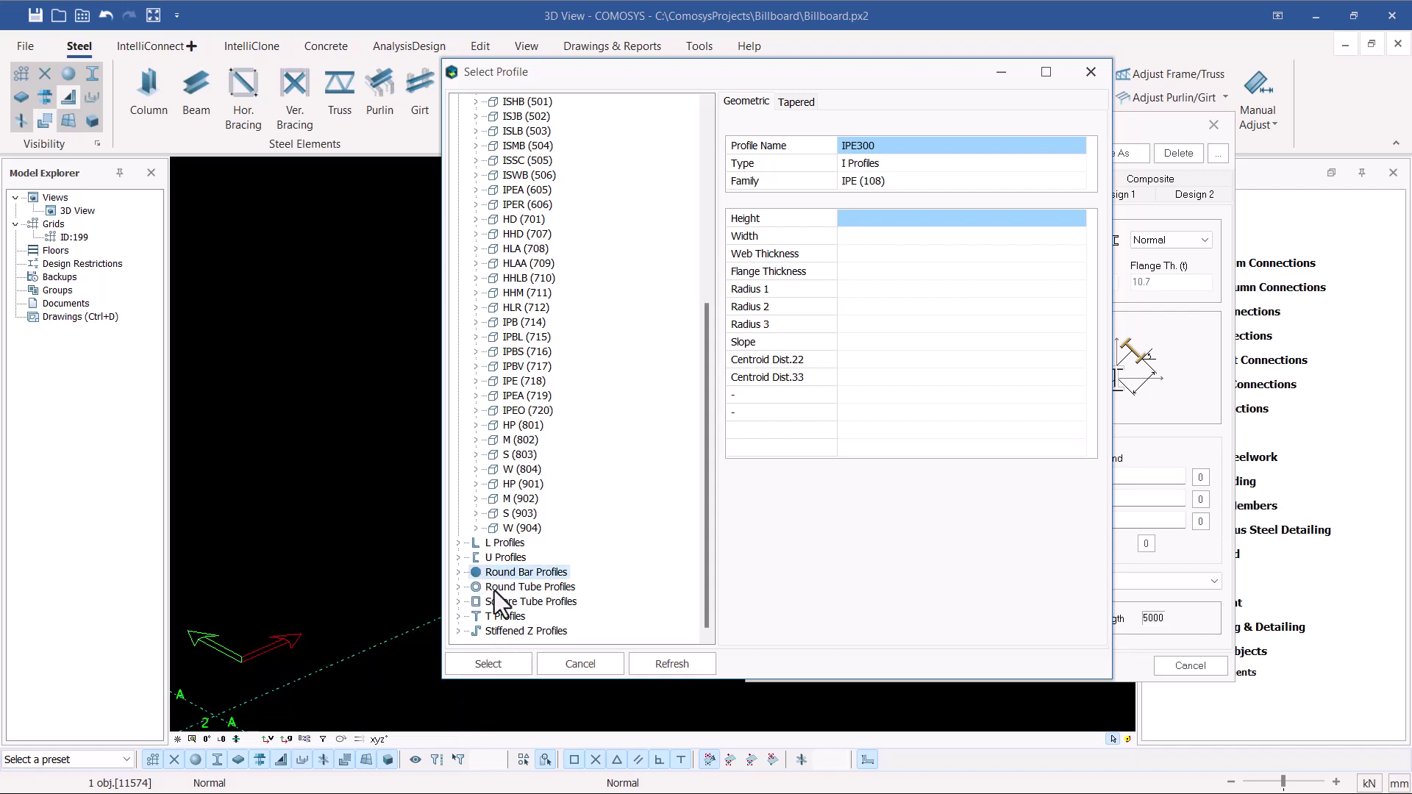
pyautogui.click(459, 586)
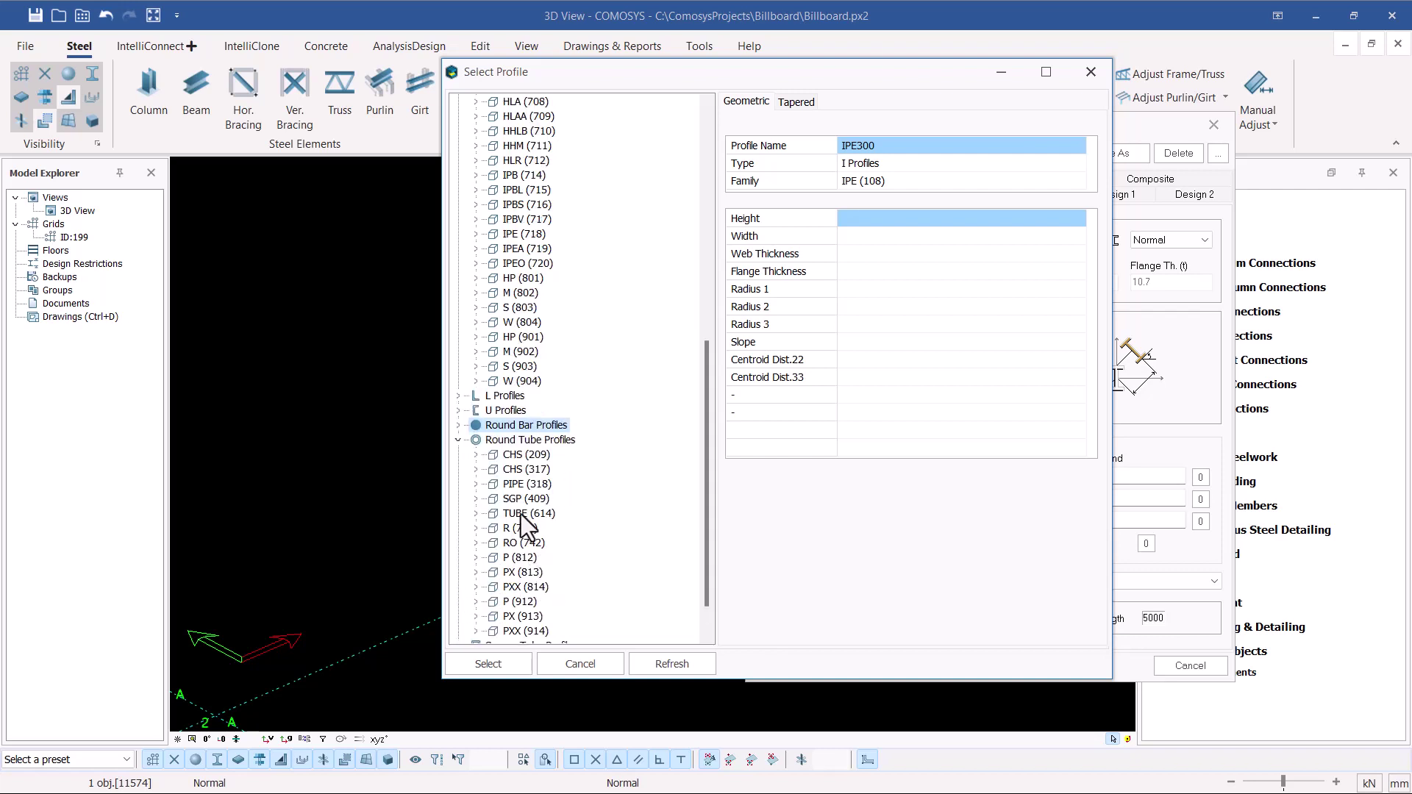
pyautogui.scroll(-1, 522, 519)
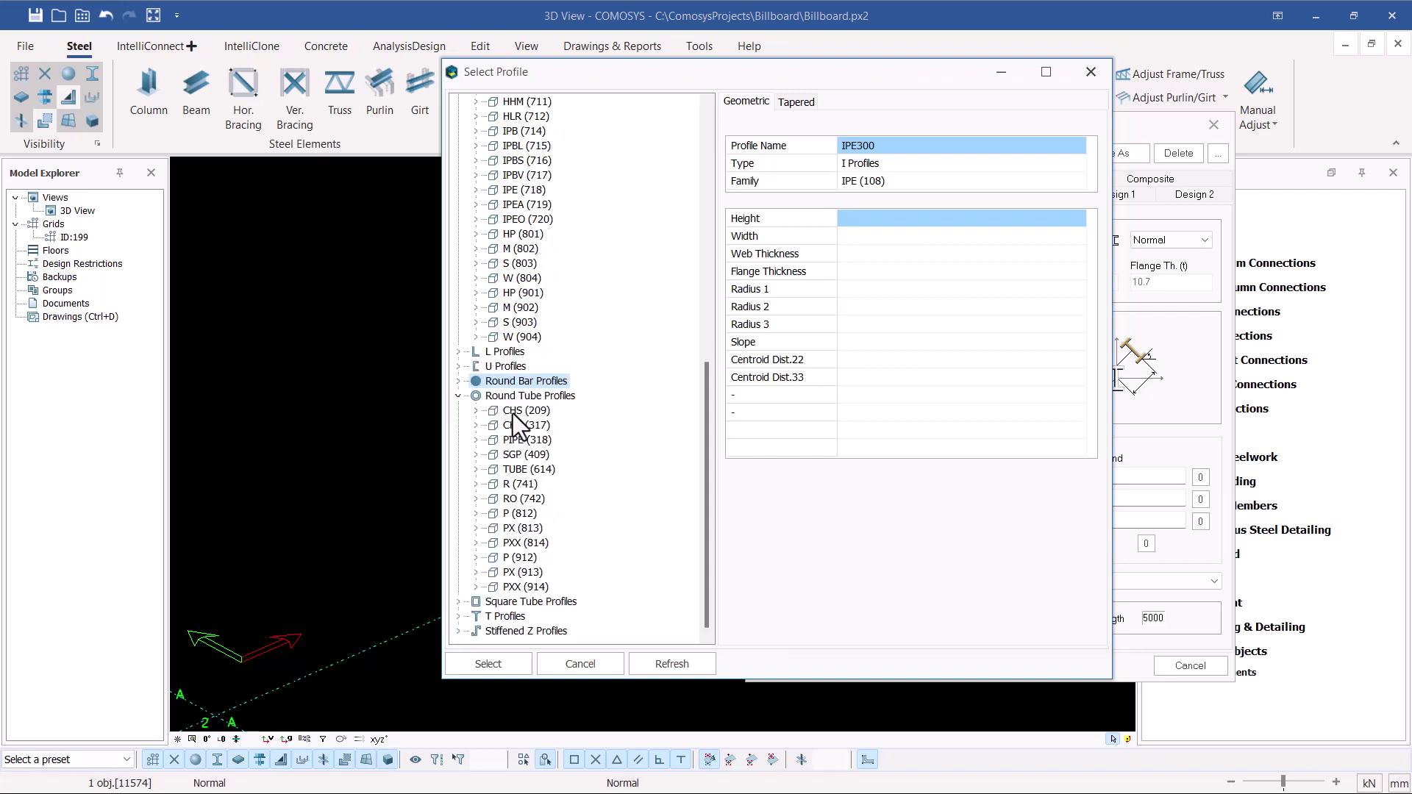
pyautogui.click(476, 410)
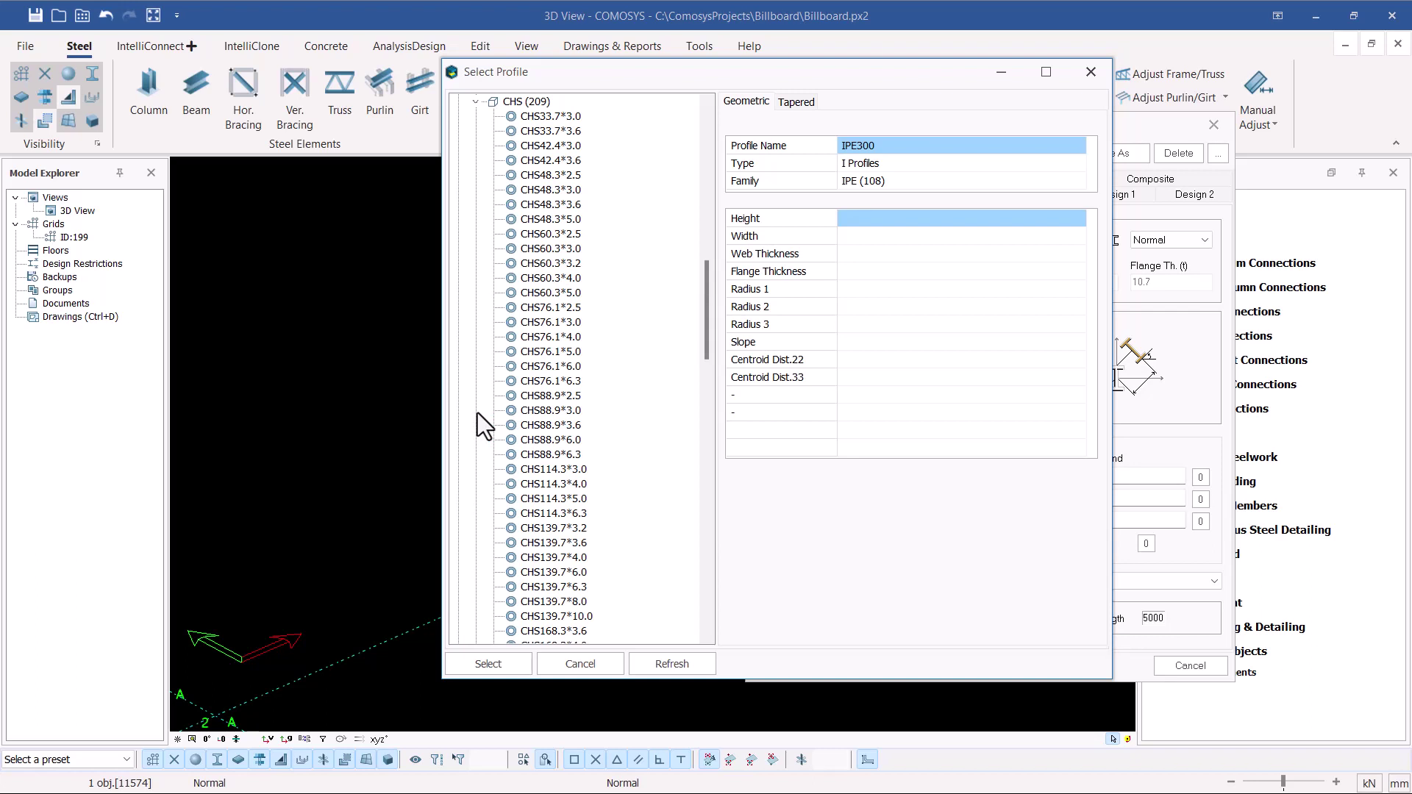
pyautogui.scroll(-8, 544, 395)
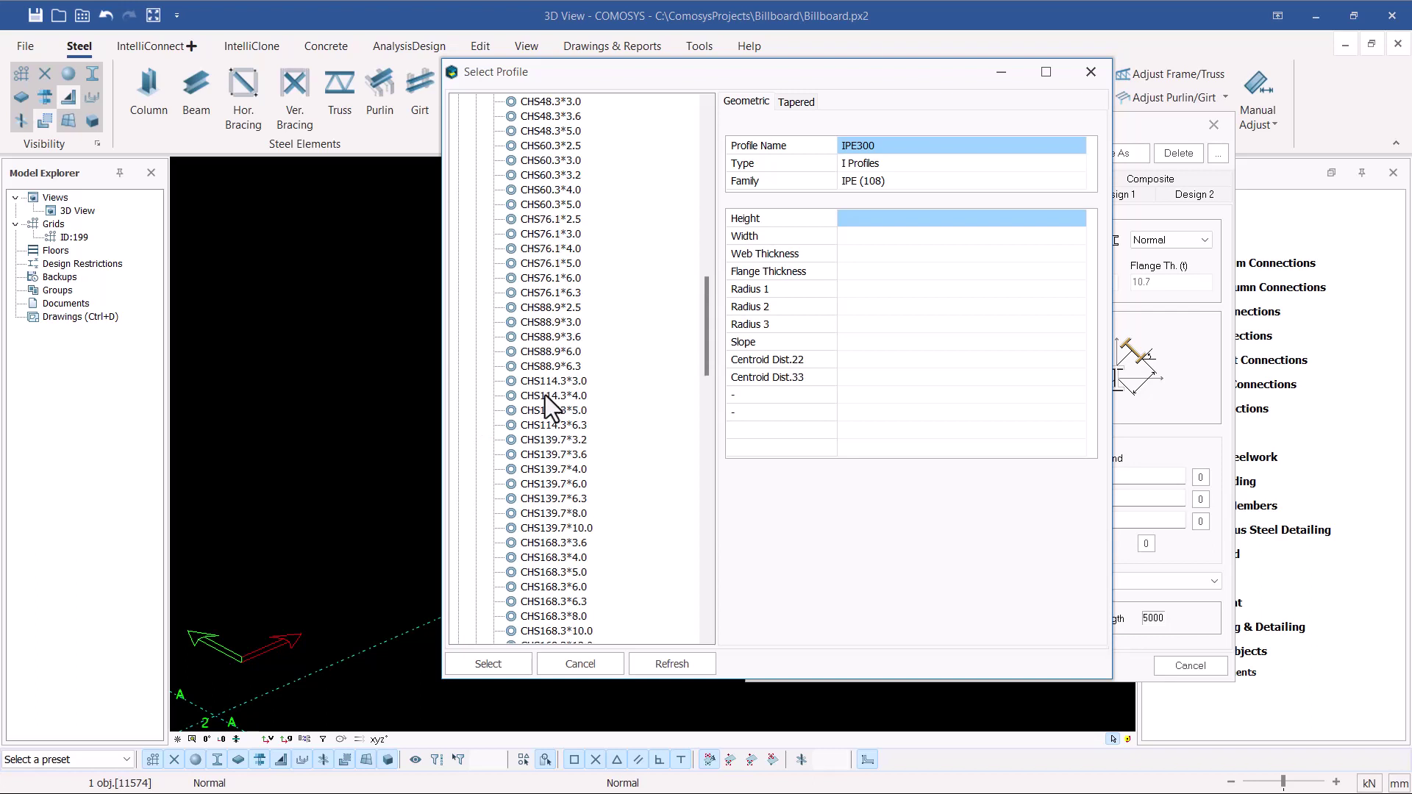
pyautogui.scroll(-3, 545, 395)
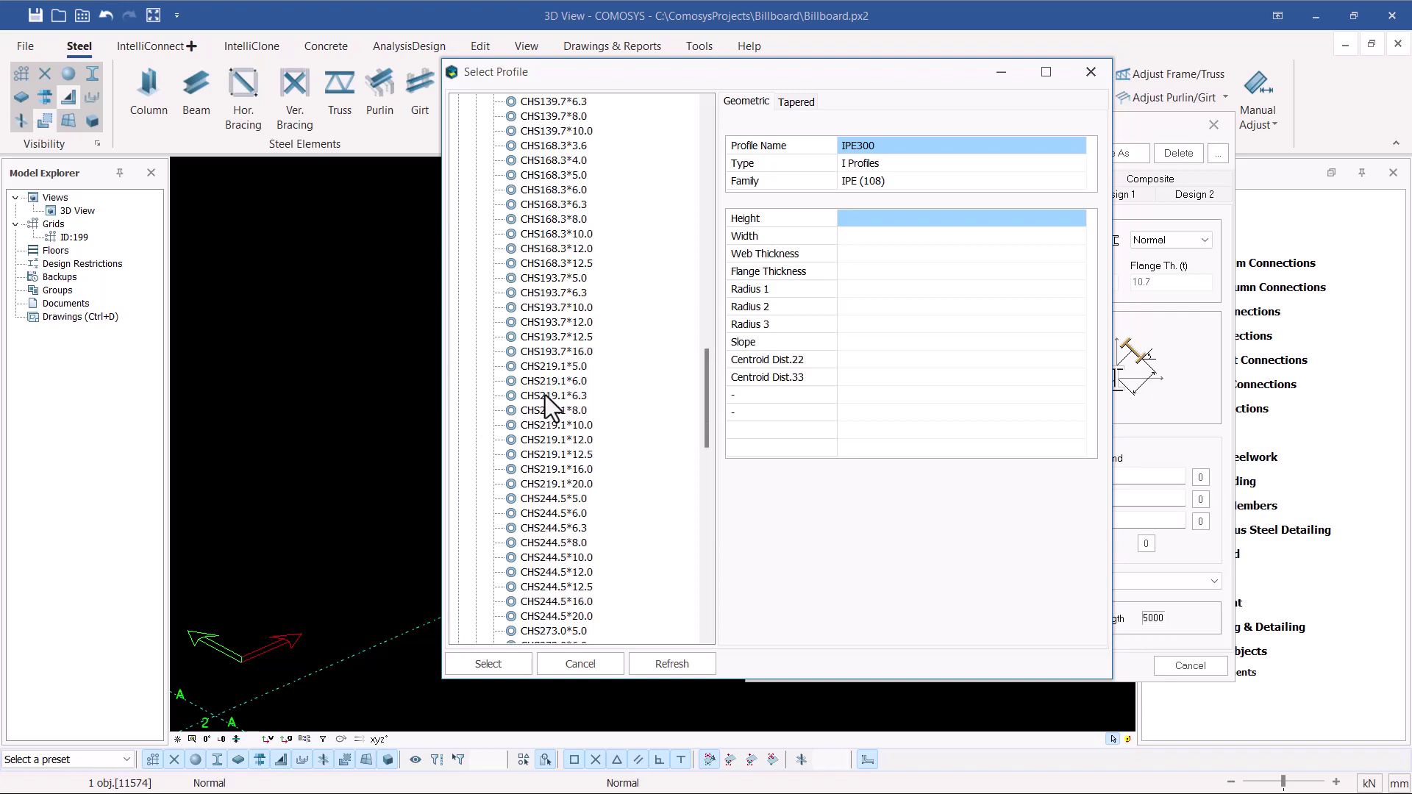
pyautogui.scroll(-20, 545, 394)
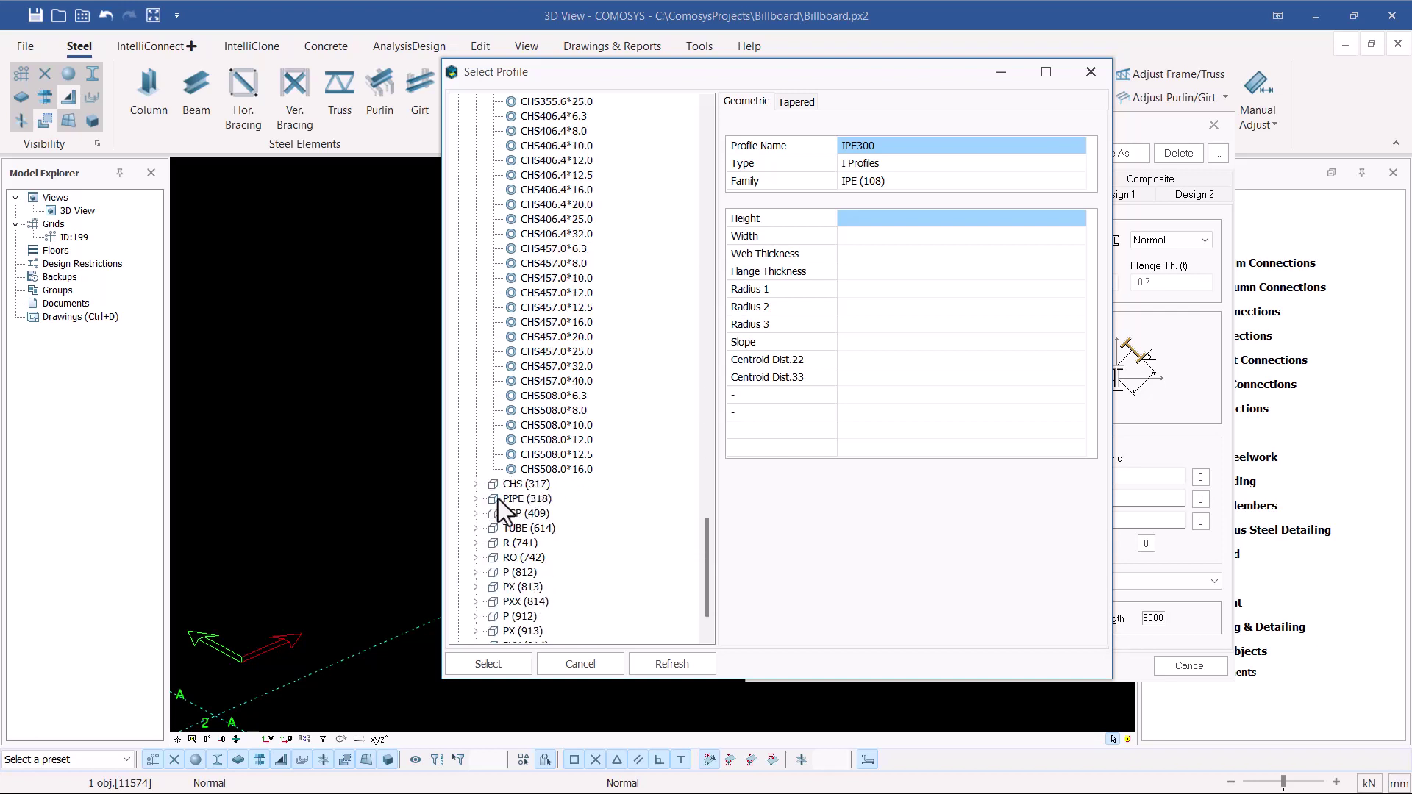
pyautogui.click(556, 470)
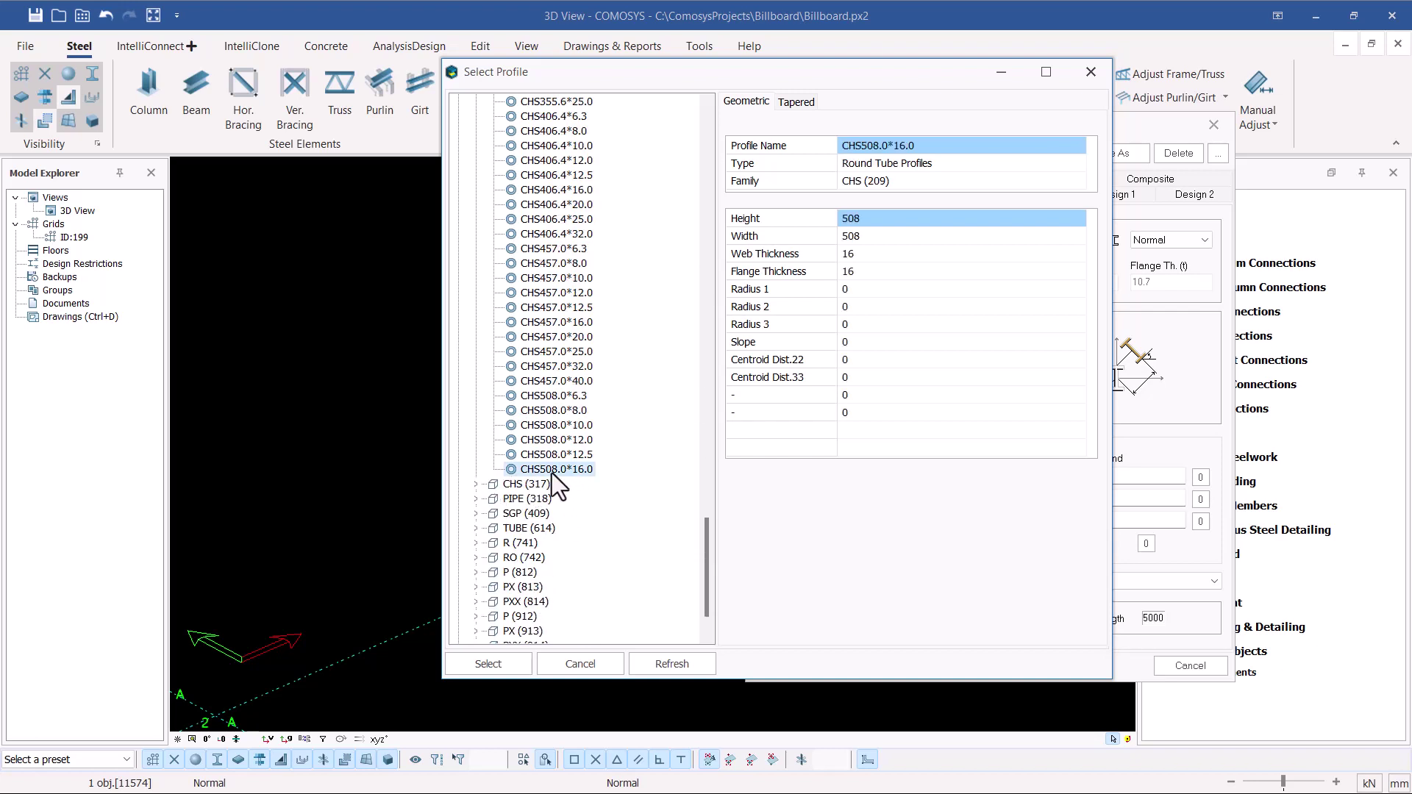
# Assign the CHS610.0*6.4 round tube profile from the CHS (317) family to the column and deselect it.
pyautogui.click(475, 484)
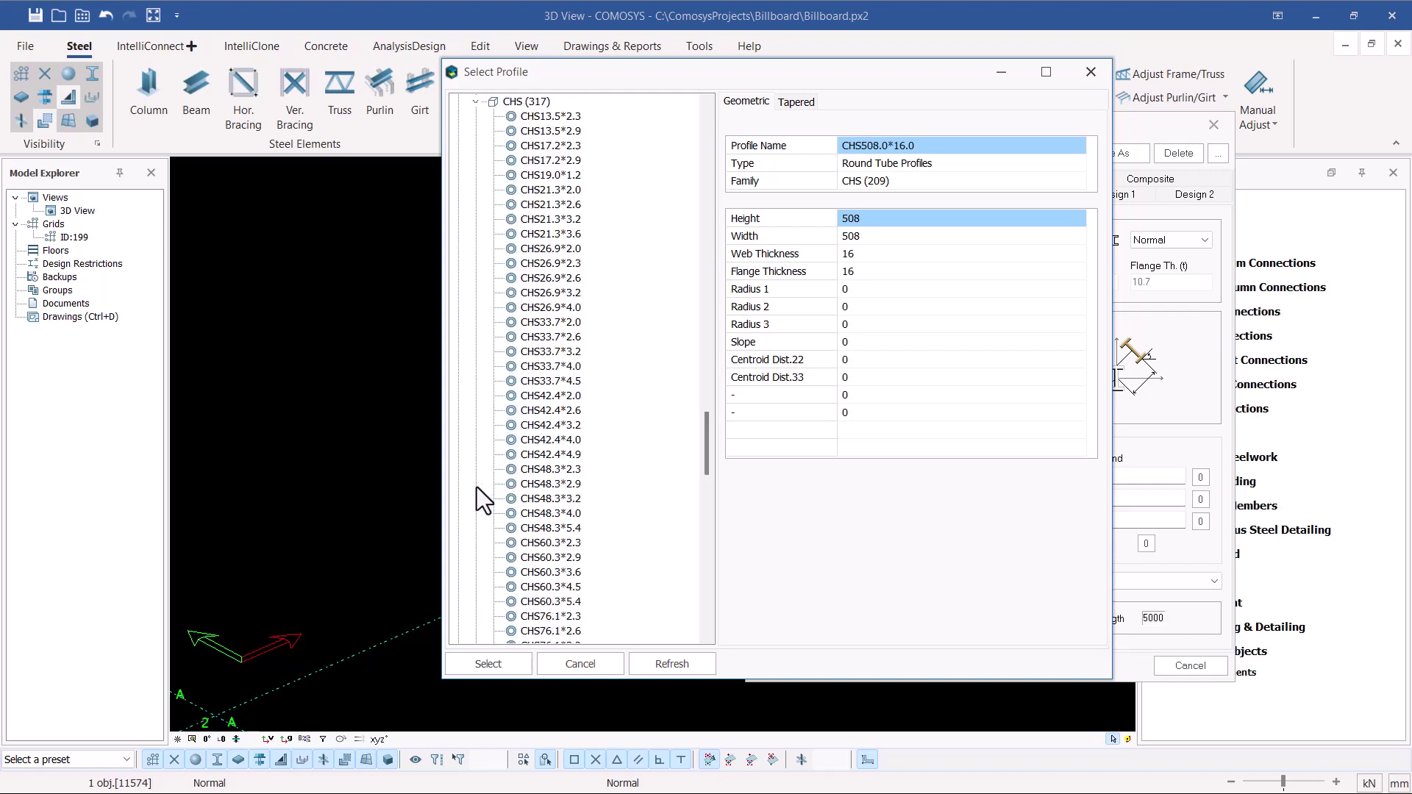
pyautogui.scroll(-20, 580, 472)
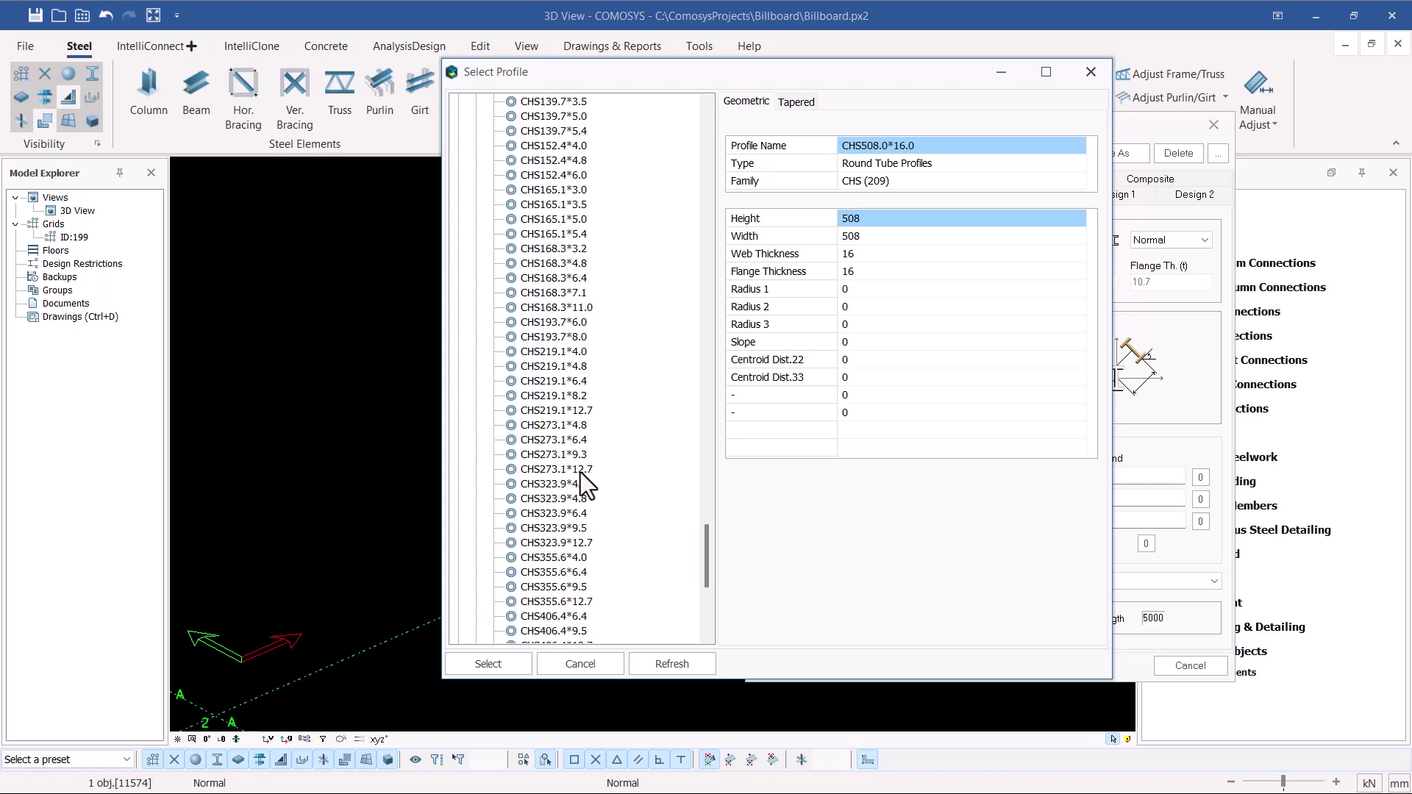
pyautogui.click(557, 425)
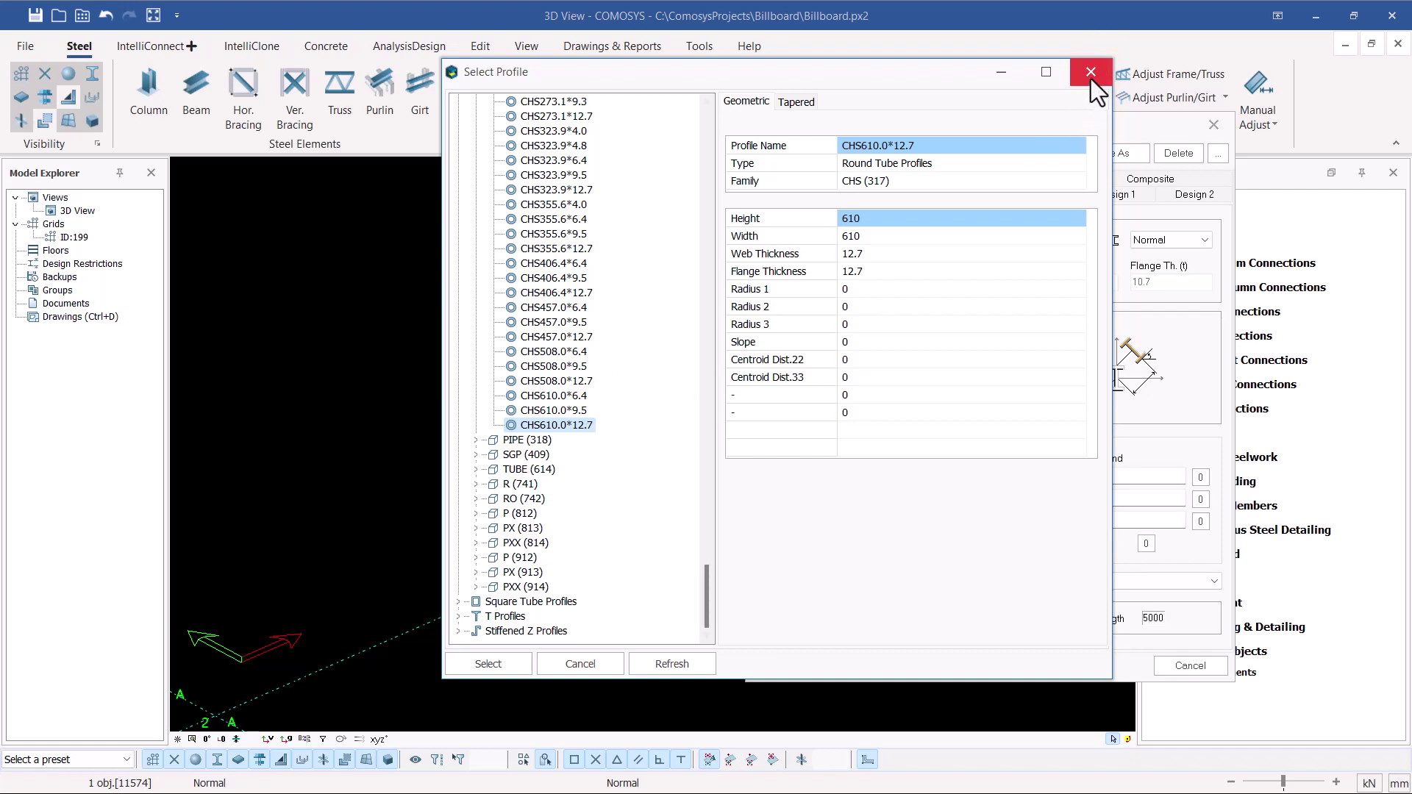
pyautogui.click(568, 396)
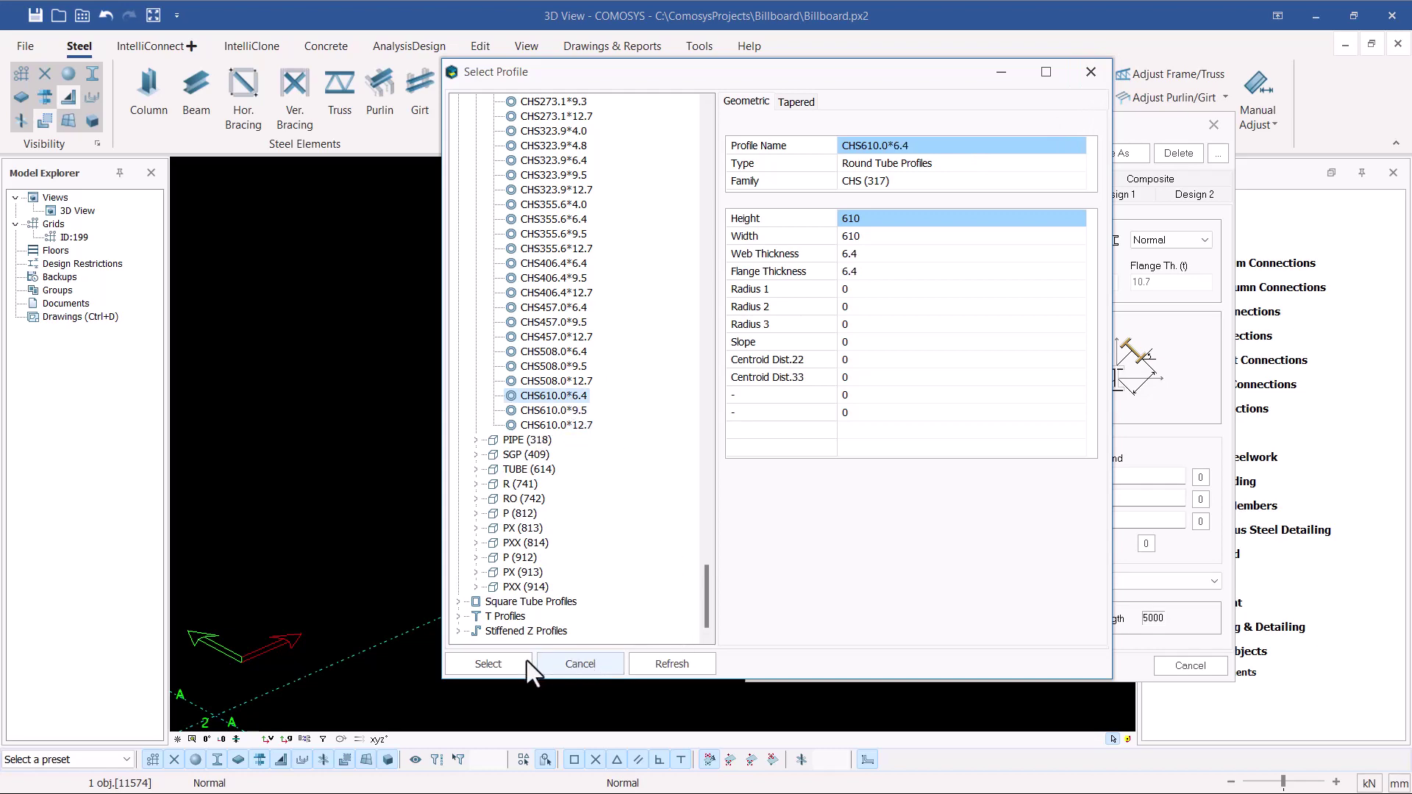
pyautogui.click(494, 665)
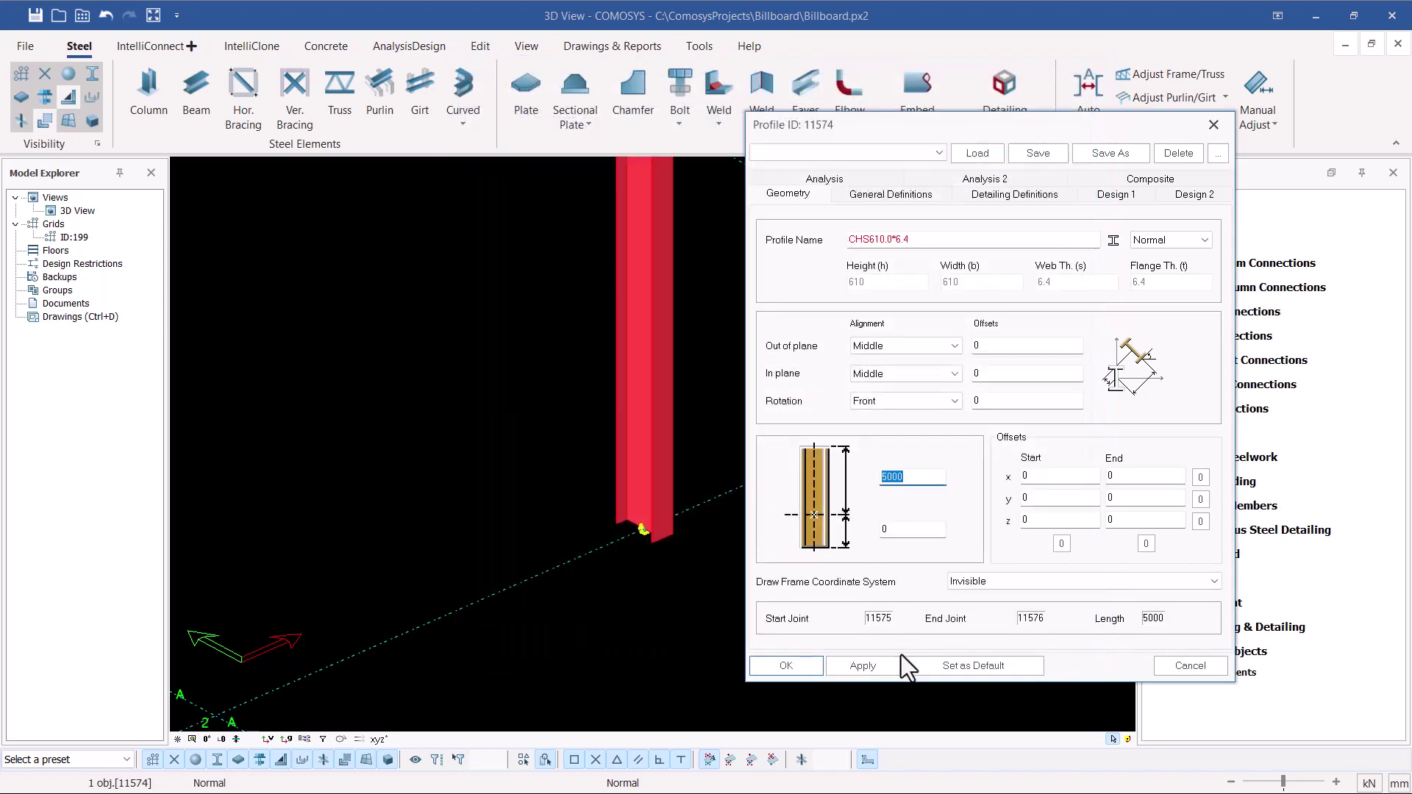
pyautogui.click(862, 666)
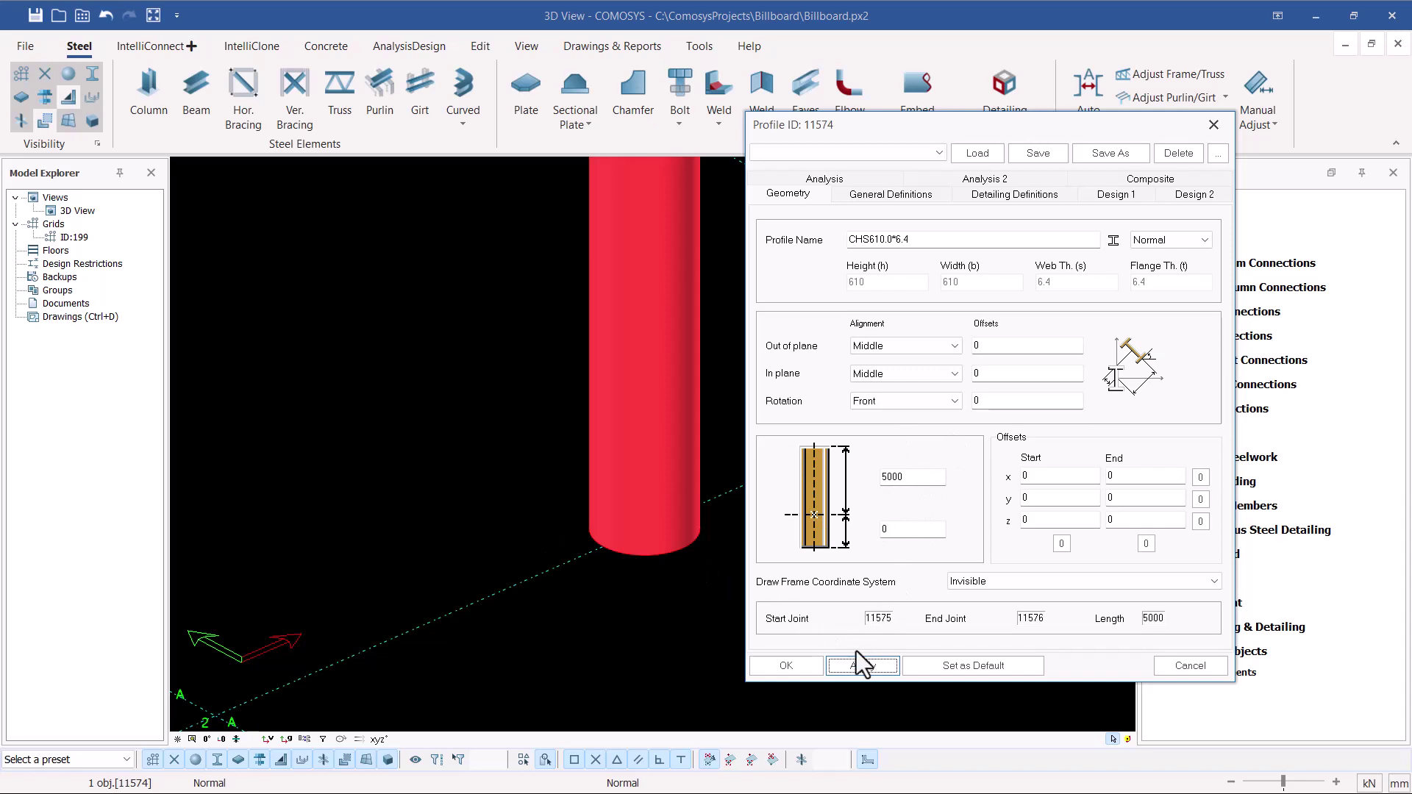
pyautogui.click(788, 670)
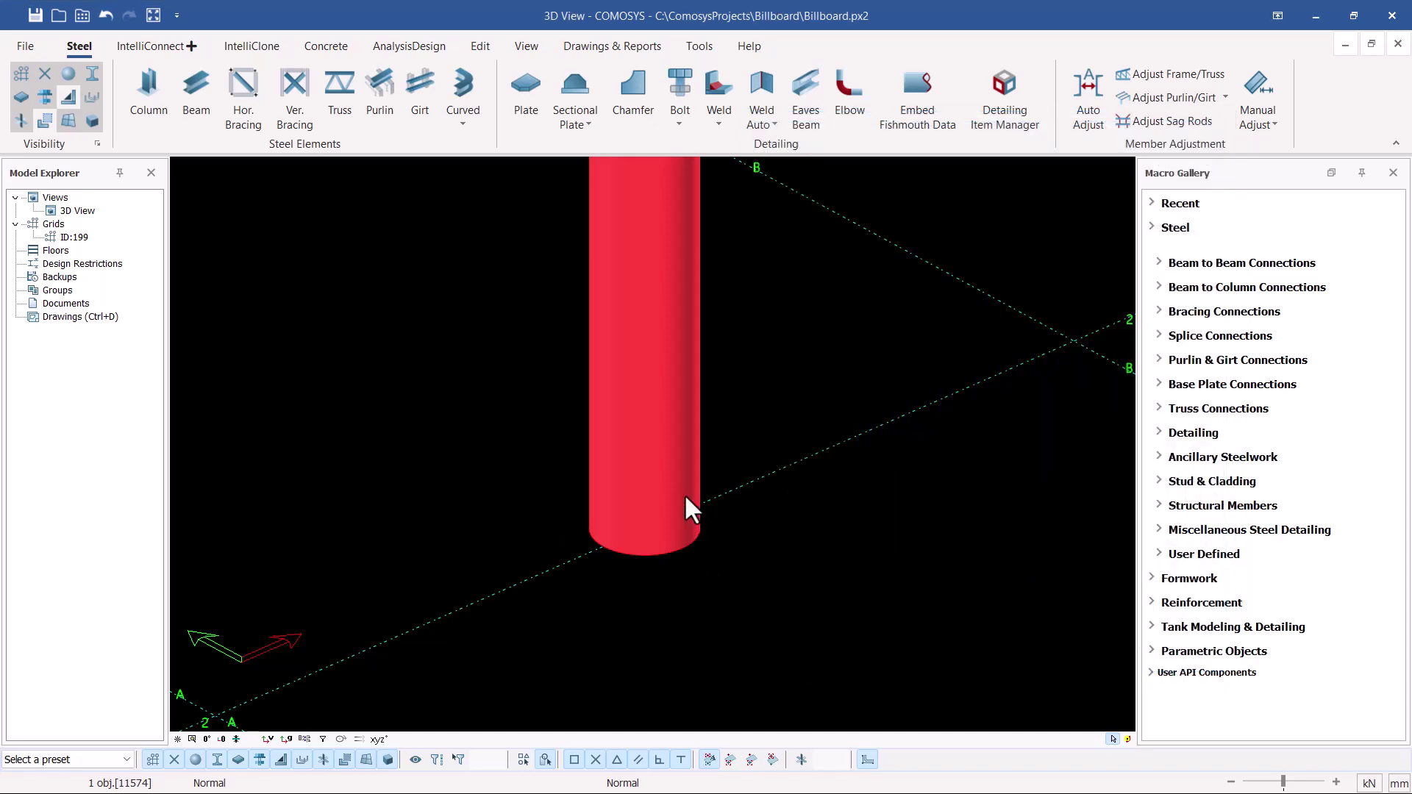
pyautogui.scroll(-8, 685, 496)
pyautogui.scroll(4, 686, 483)
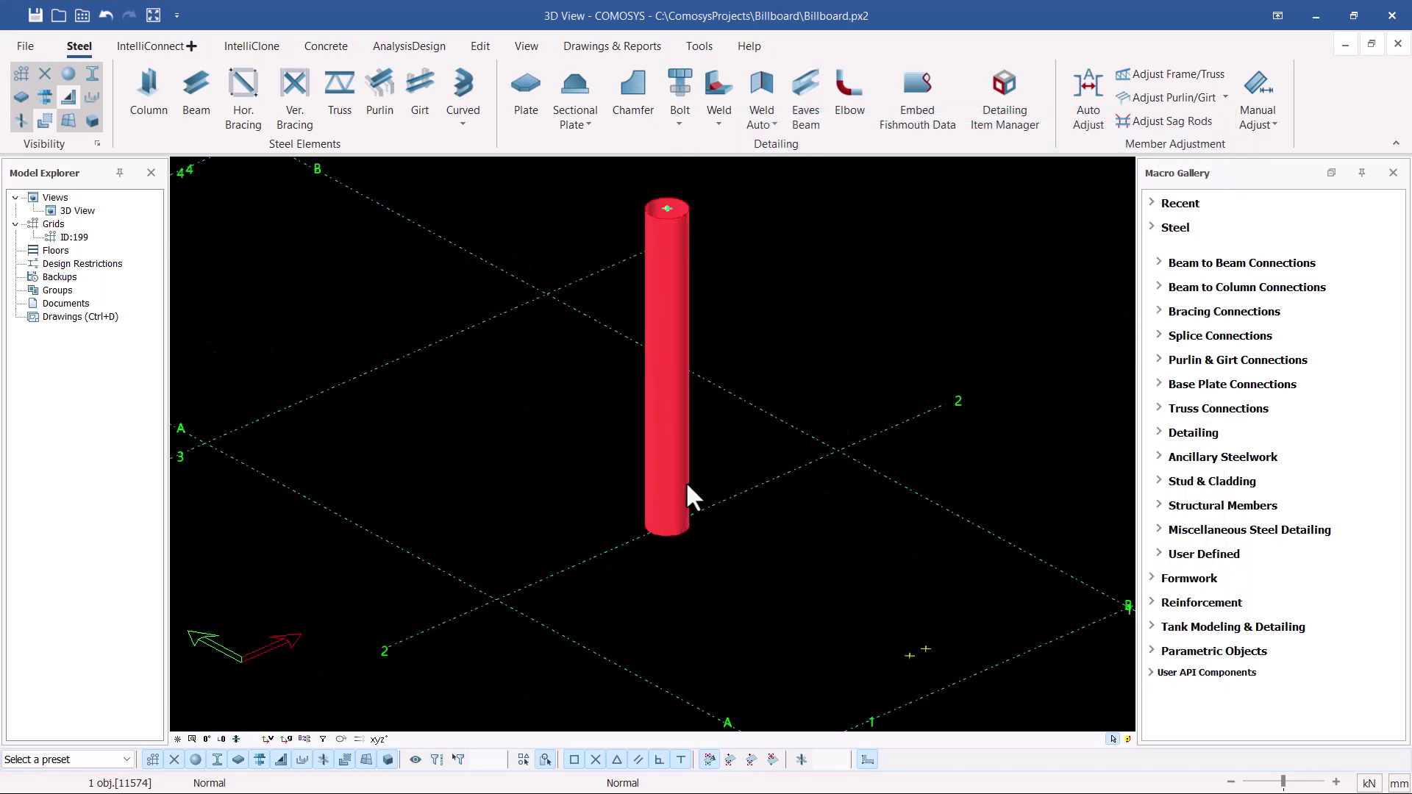
pyautogui.click(711, 453)
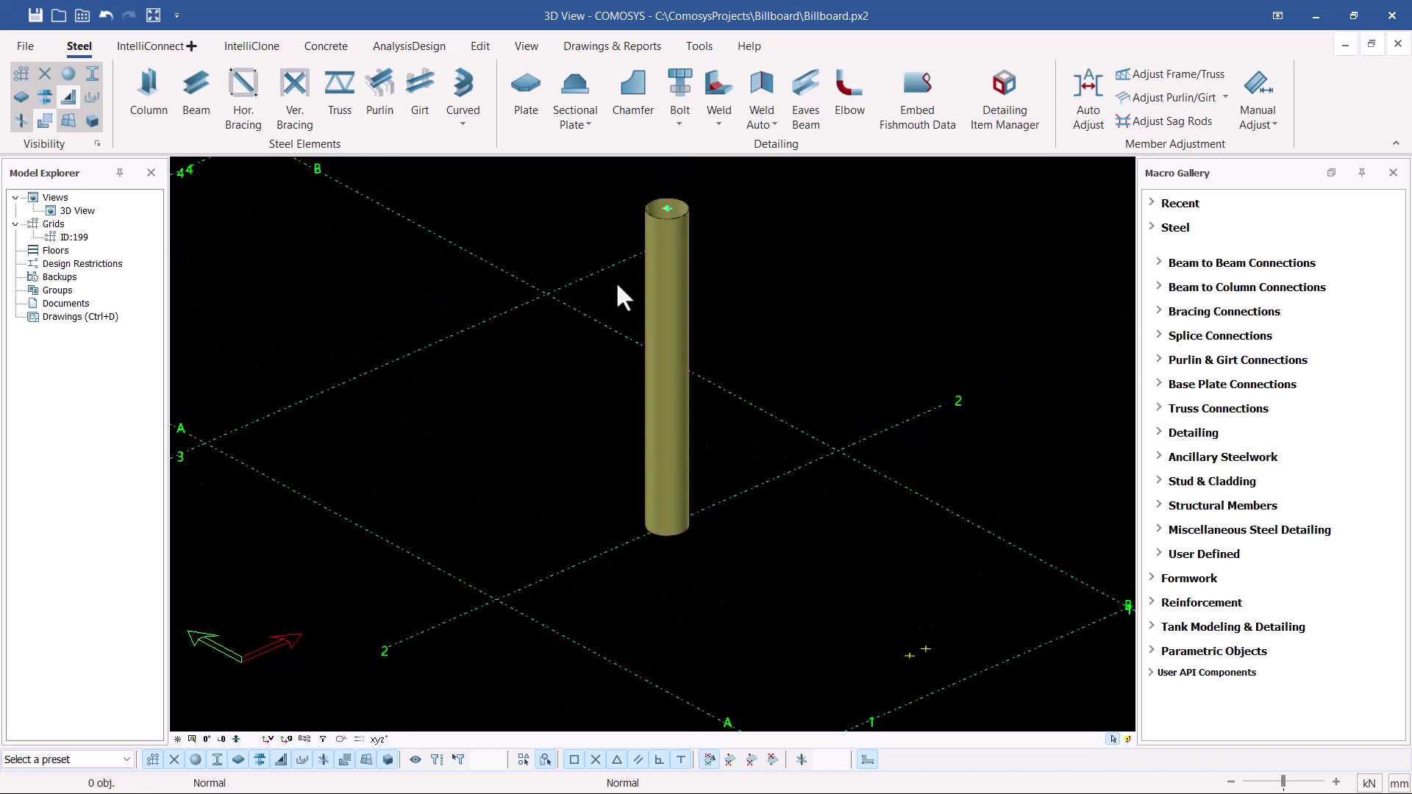
# Add a Hollow Section Base Plate connection at the foot of the round tube column.
pyautogui.scroll(3, 664, 529)
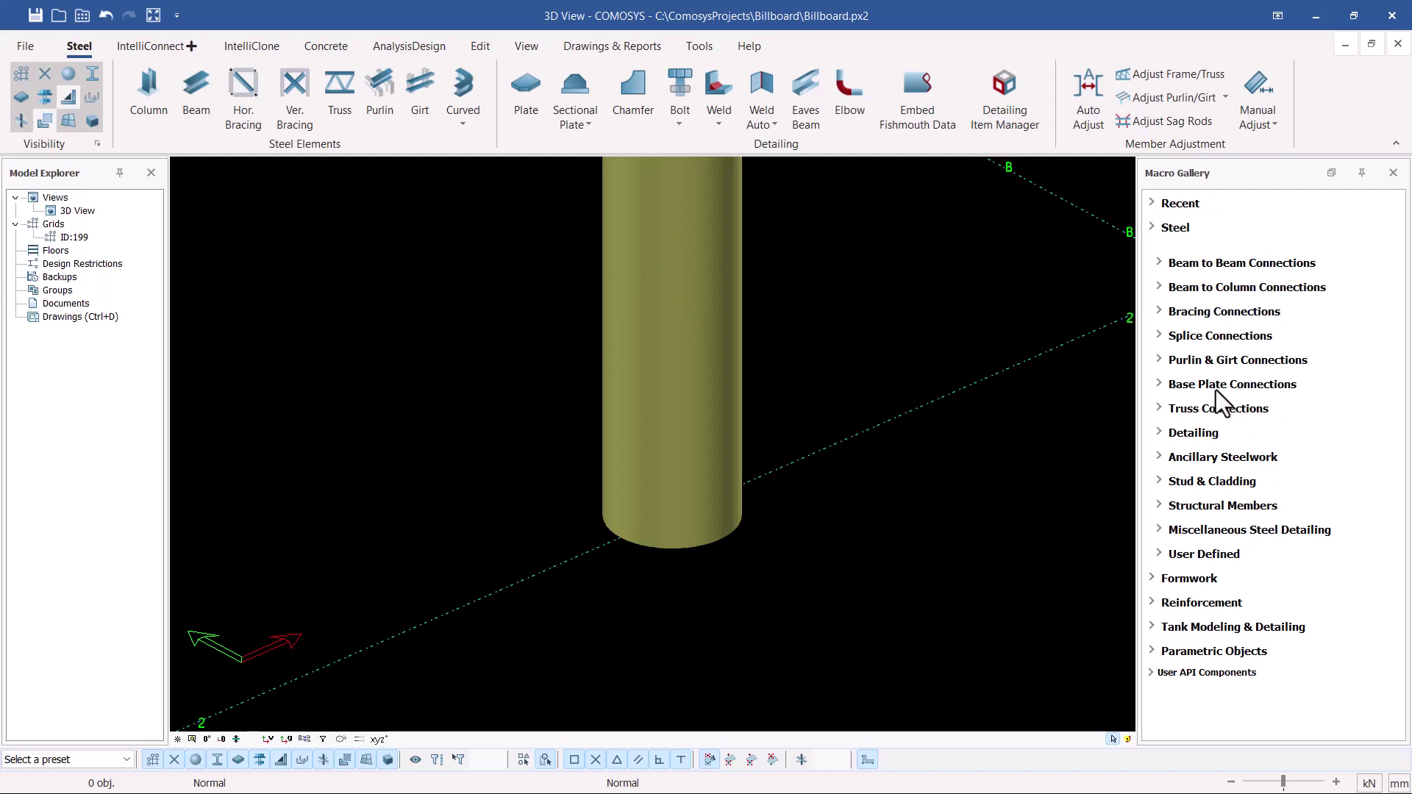
pyautogui.click(1159, 385)
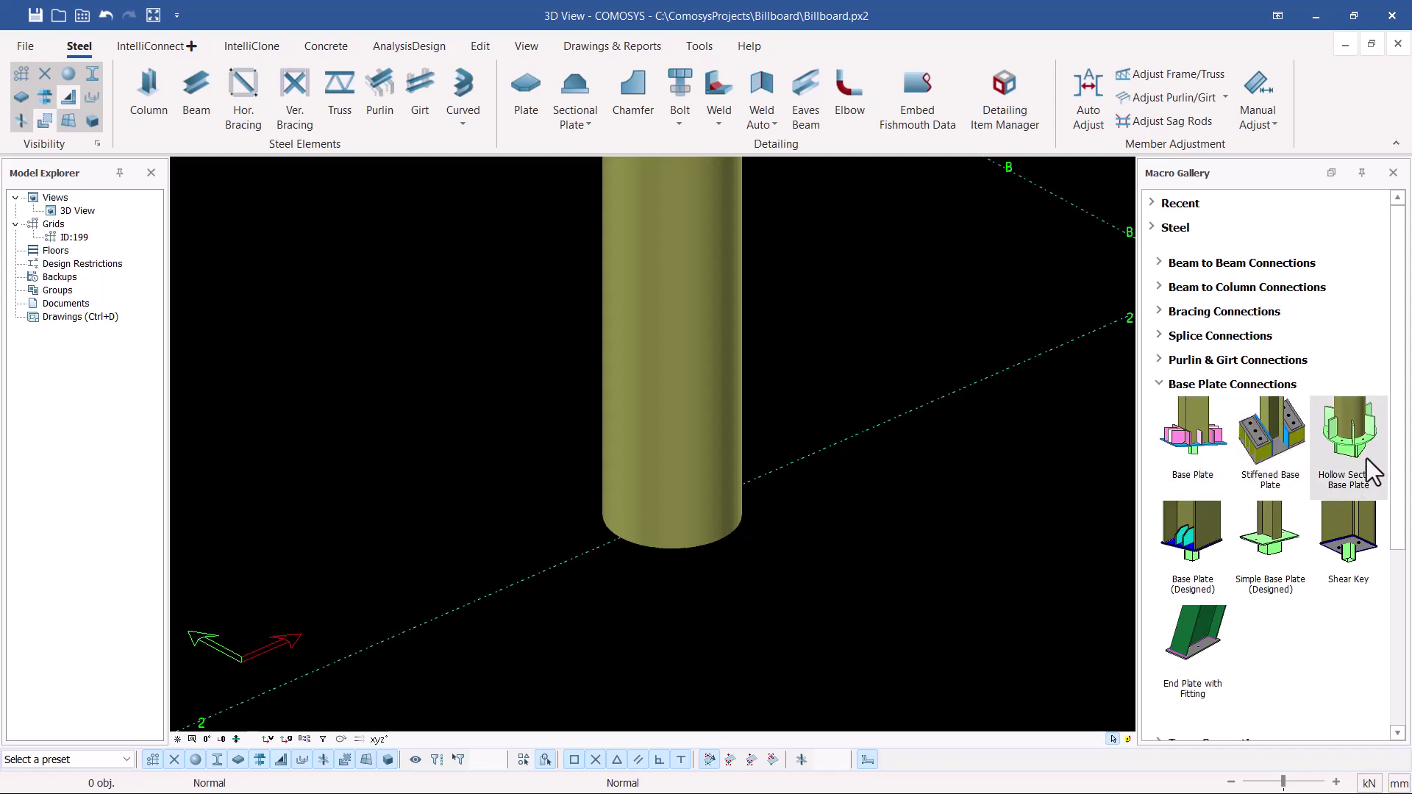
pyautogui.click(1356, 432)
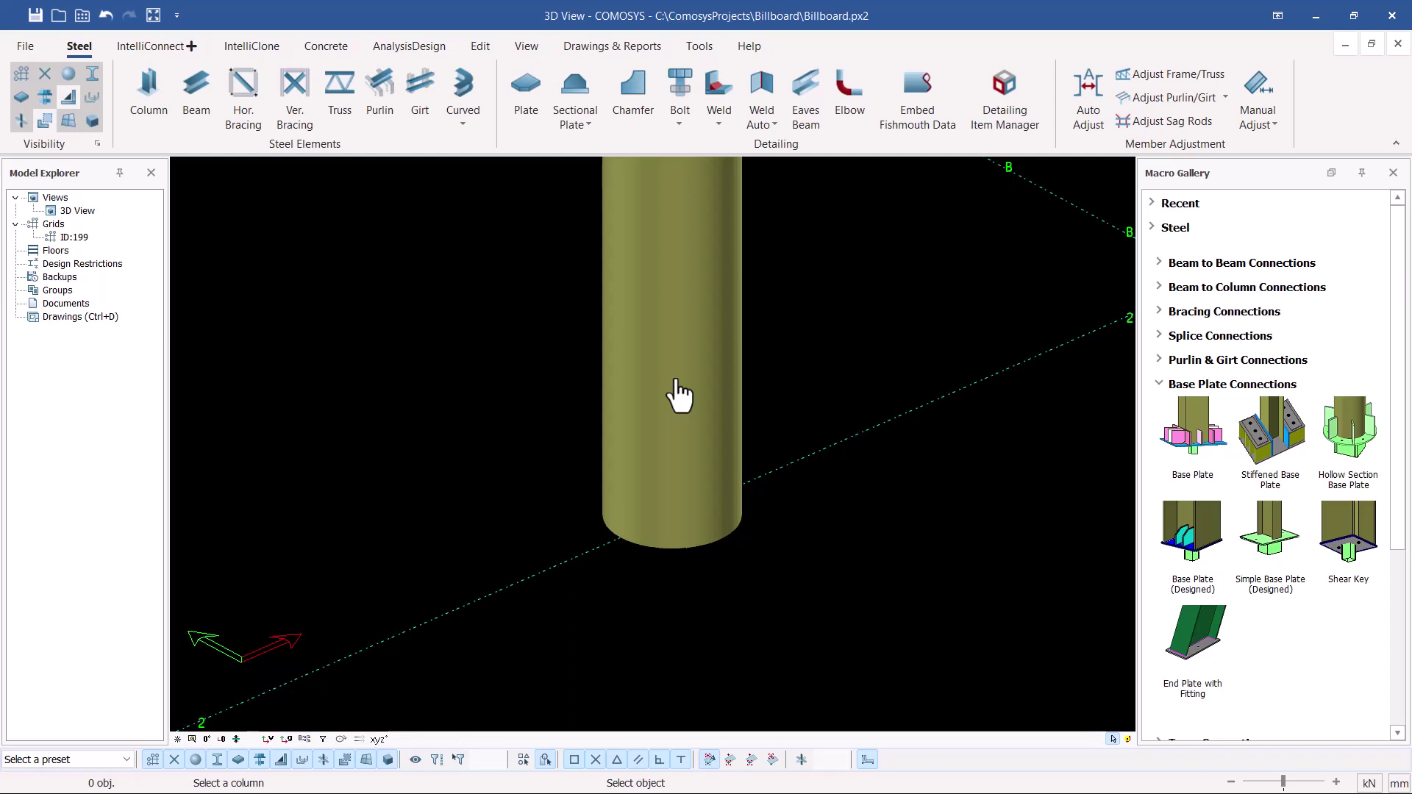
pyautogui.press('Escape')
pyautogui.scroll(3, 720, 573)
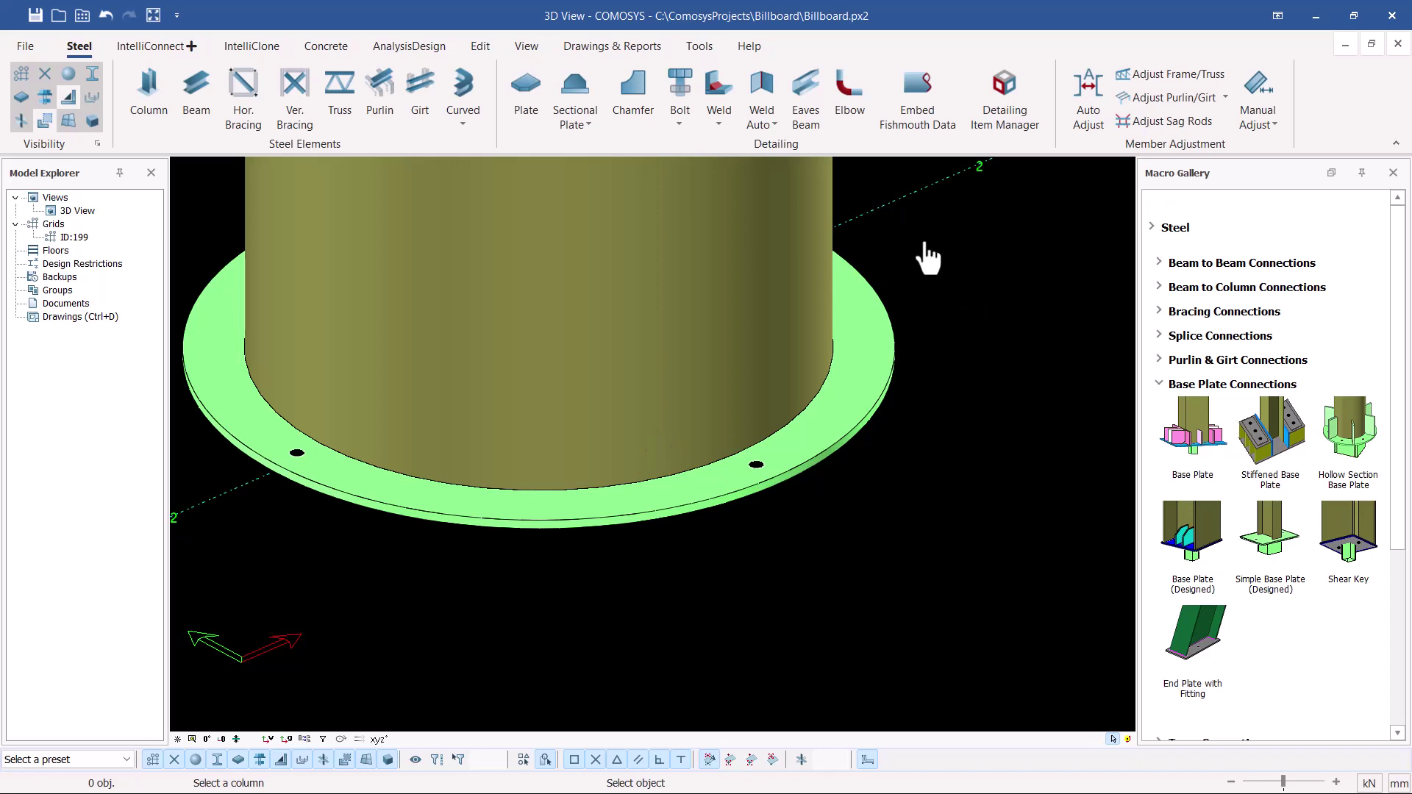
pyautogui.press('Escape')
# Open the properties of the tube column's hollow section base plate connection and try to apply Stiffener Group 1.
pyautogui.click(853, 293)
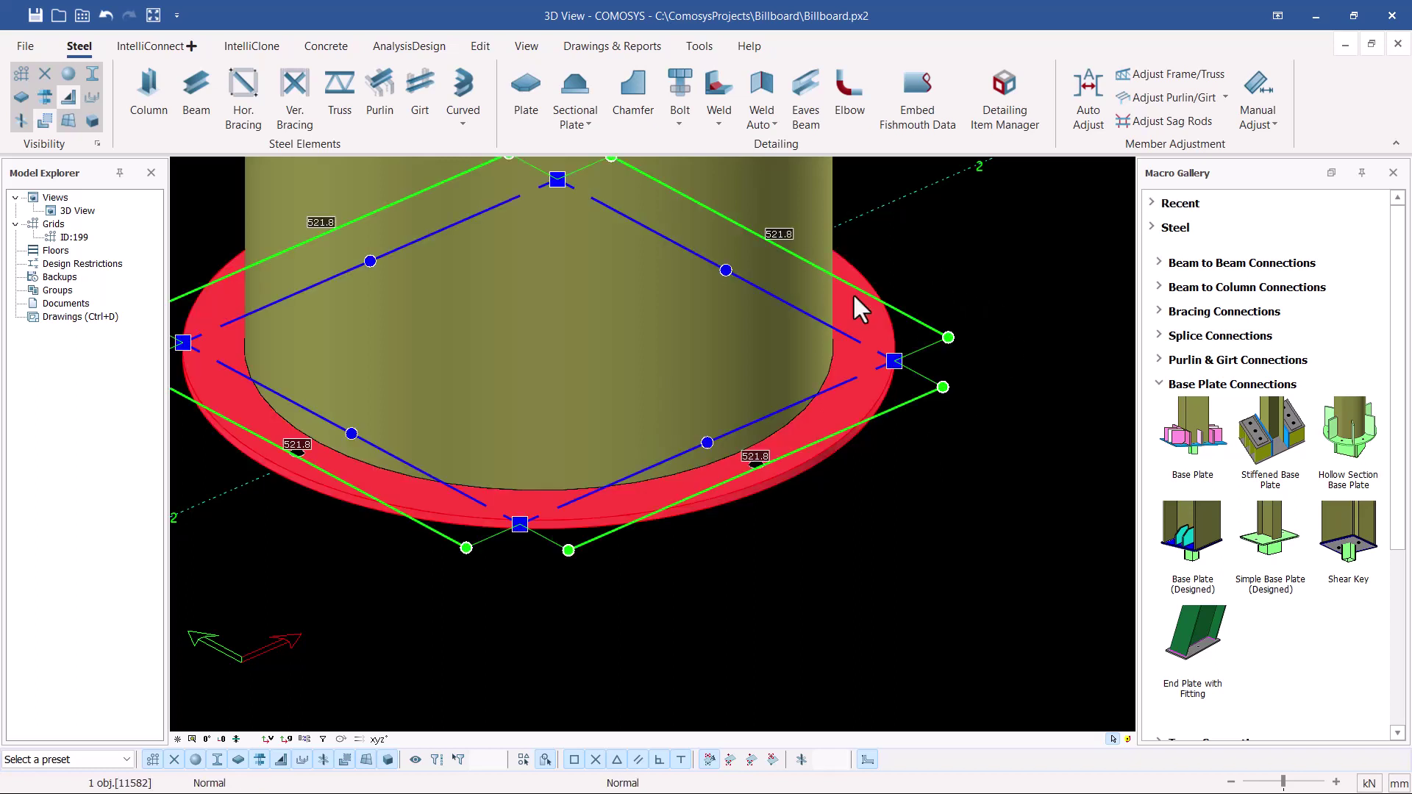
pyautogui.click(853, 293)
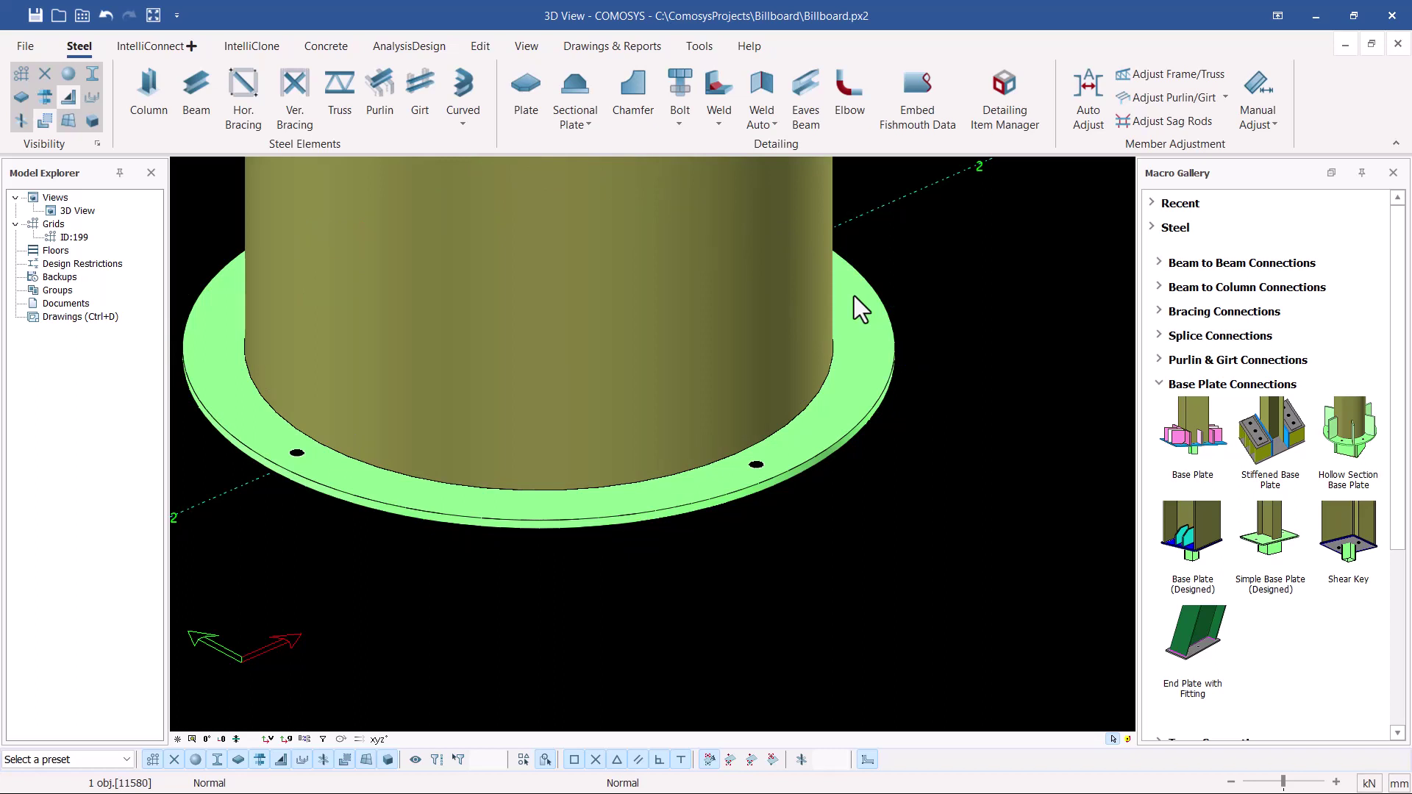
pyautogui.doubleClick(863, 366)
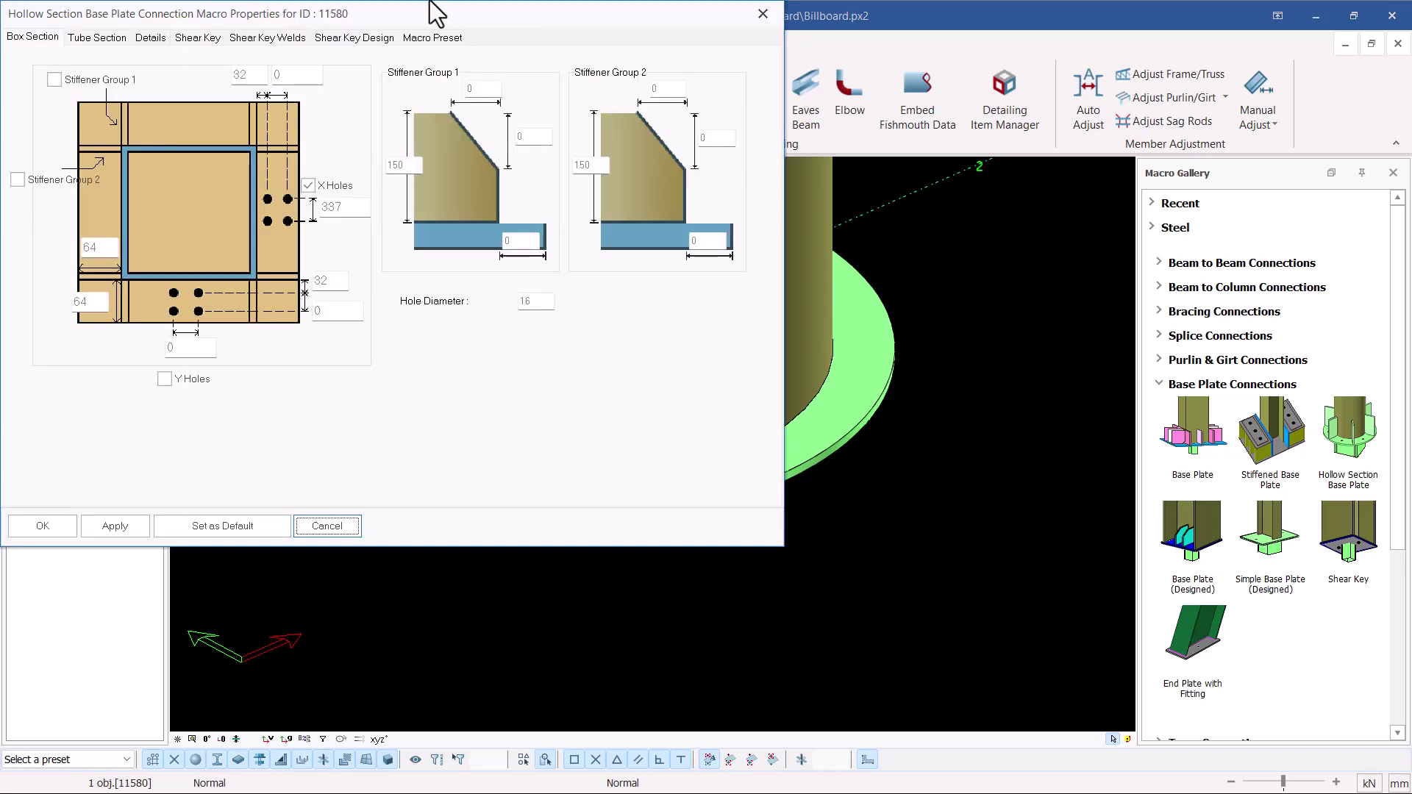
pyautogui.moveTo(368, 16); pyautogui.dragTo(950, 116)
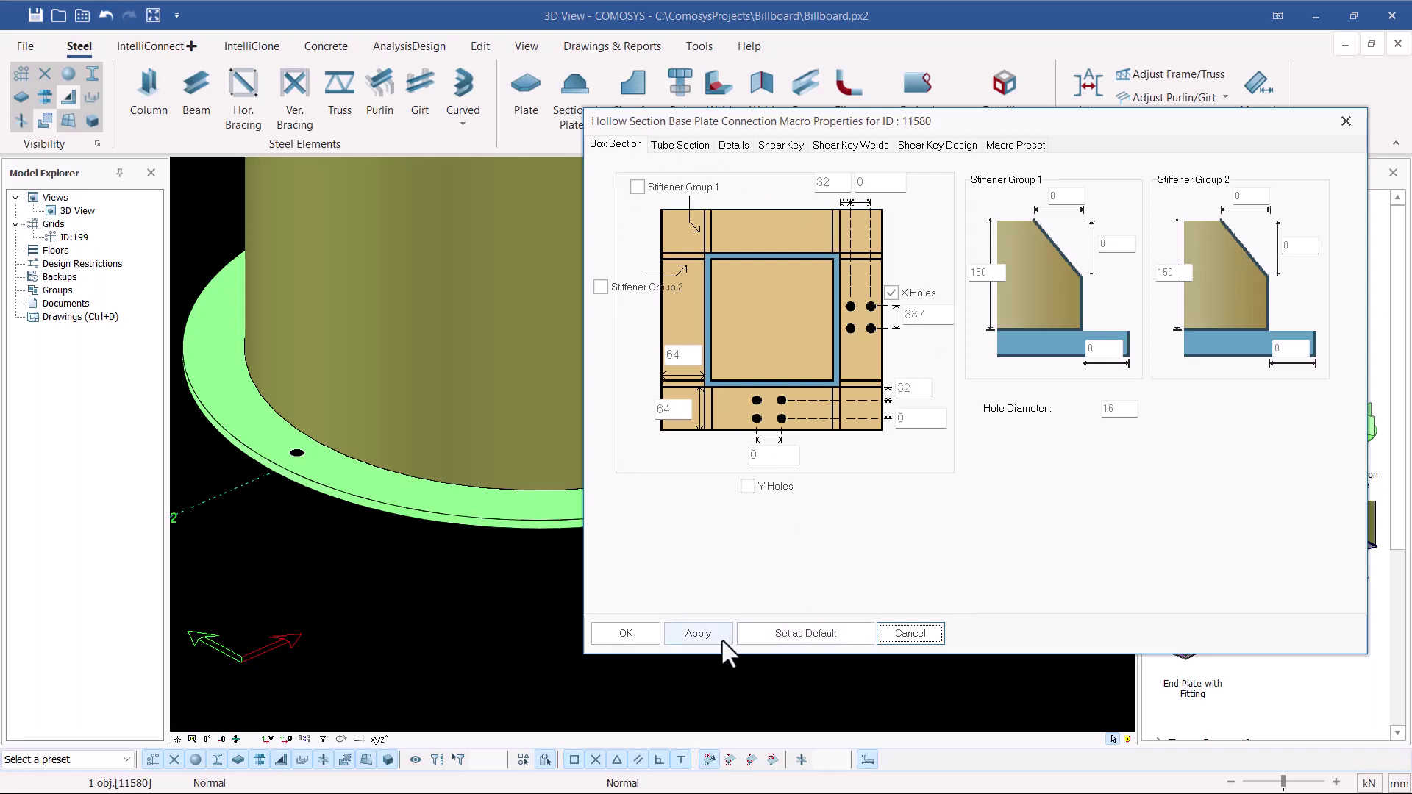
pyautogui.click(699, 635)
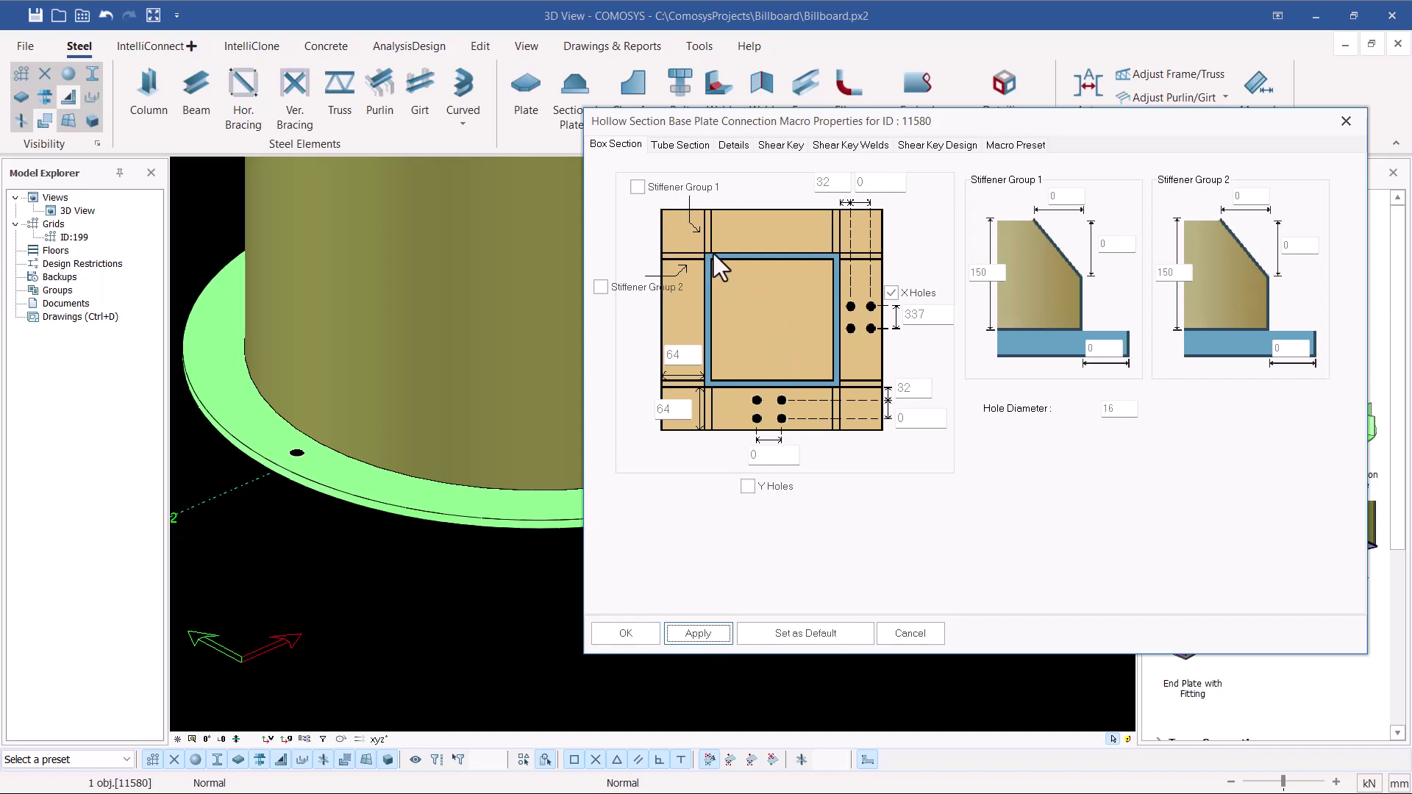
pyautogui.click(638, 188)
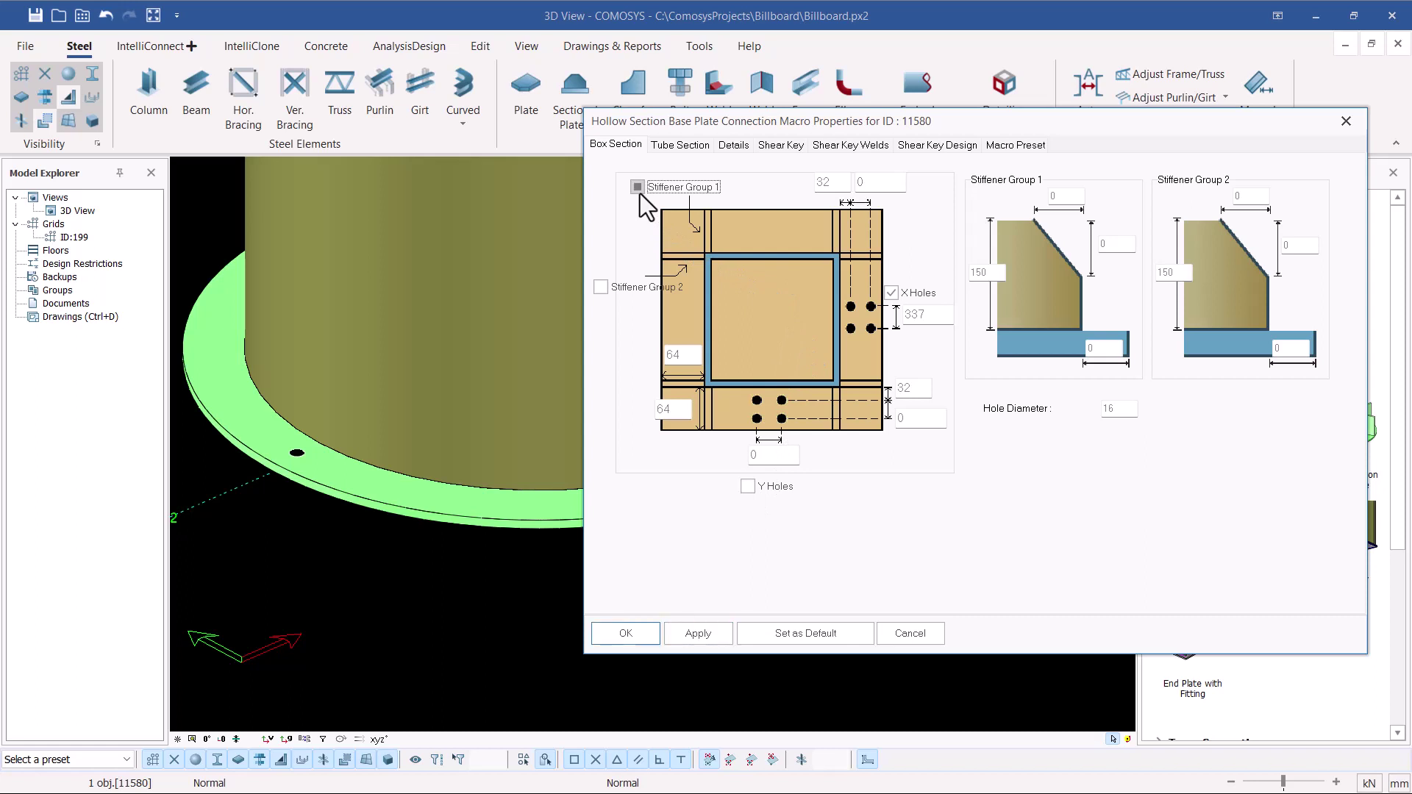
pyautogui.click(698, 633)
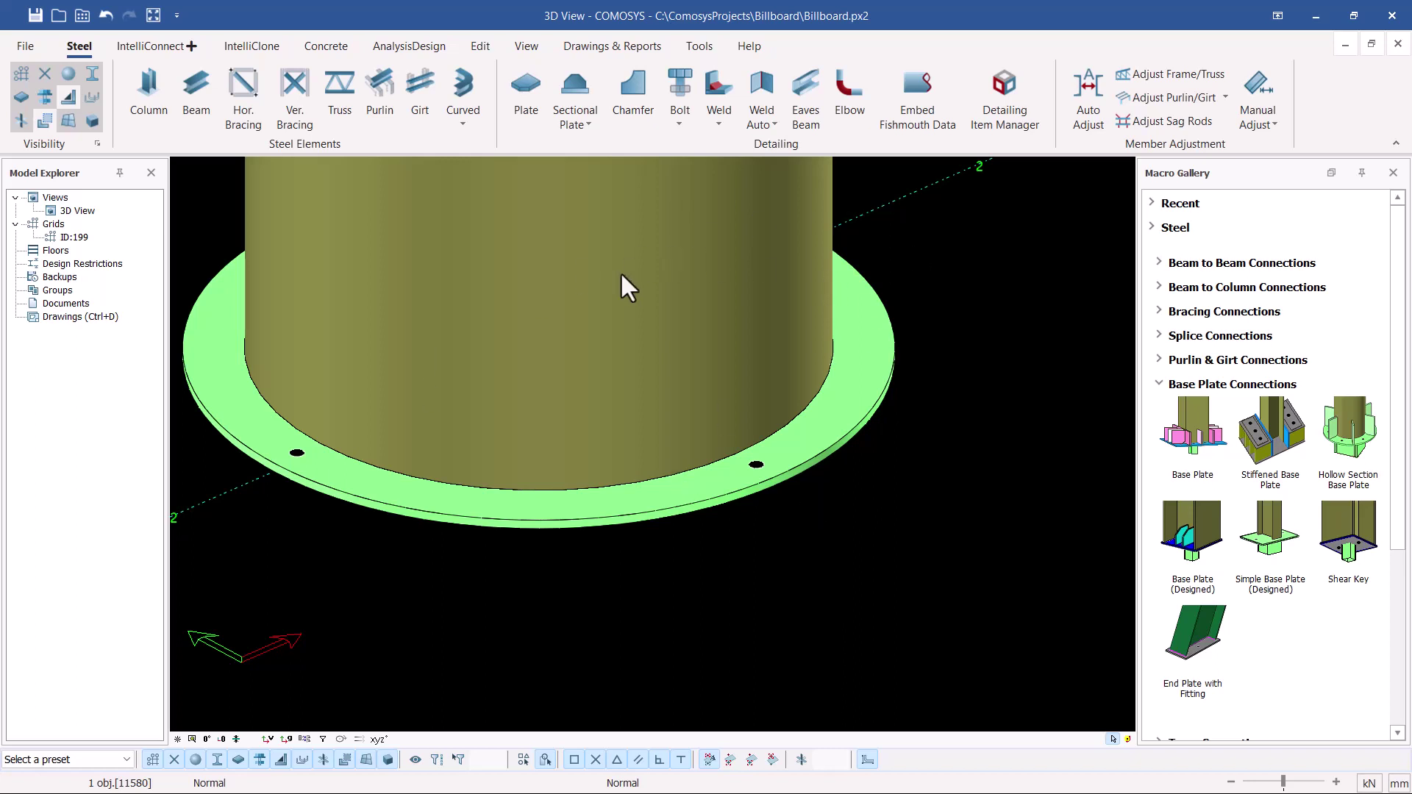
# Delete the round base plate at the foot of the tube column.
pyautogui.click(875, 359)
pyautogui.rightClick(1021, 209)
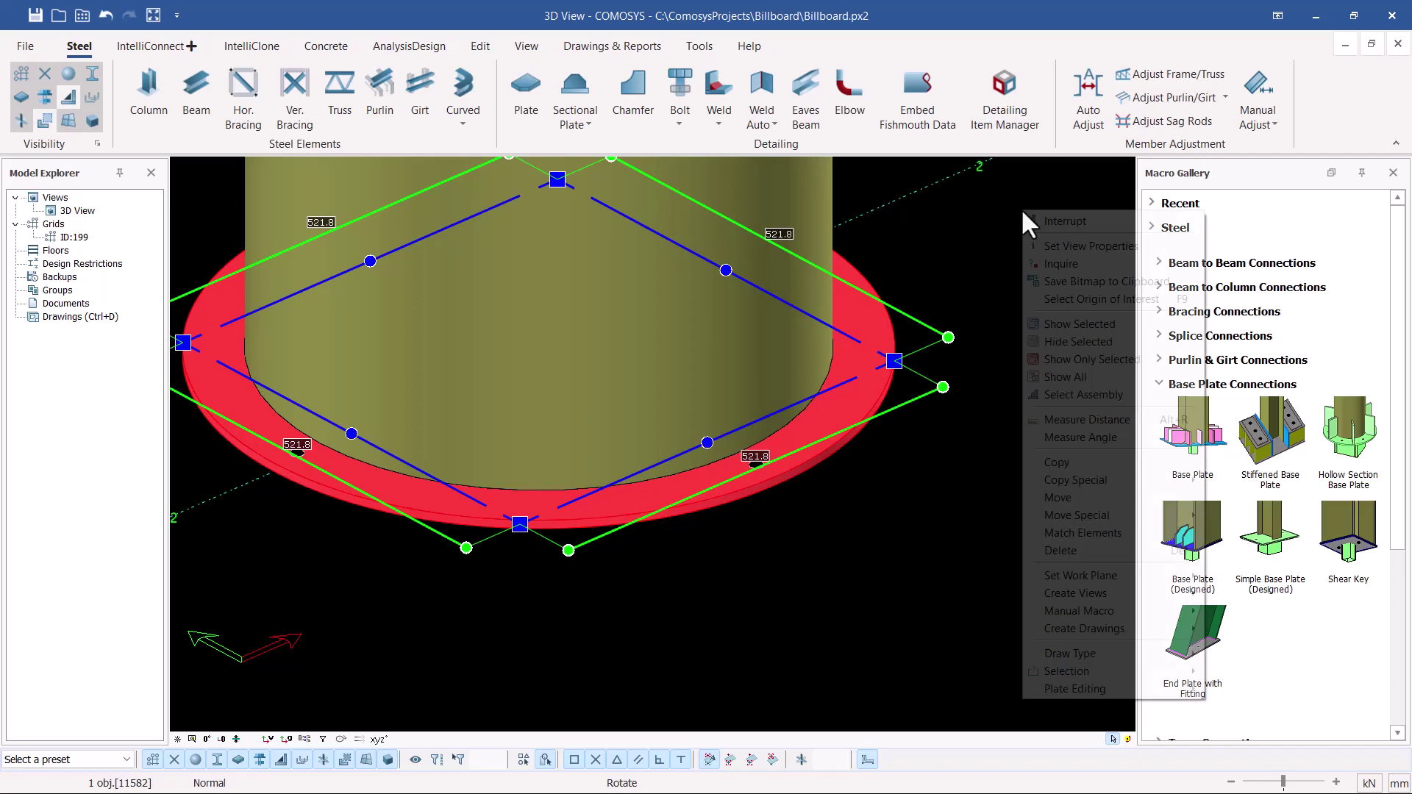
pyautogui.click(1100, 550)
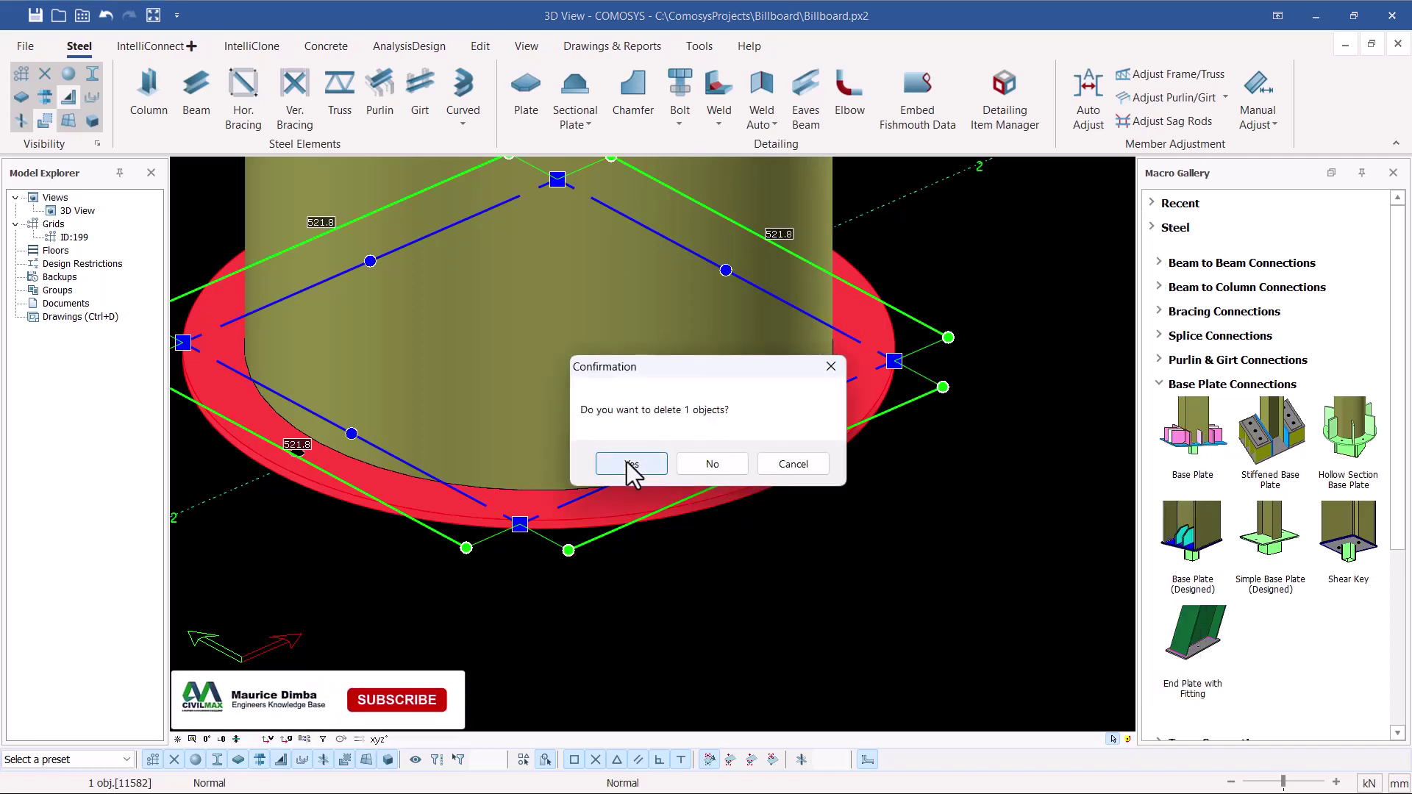
pyautogui.click(629, 464)
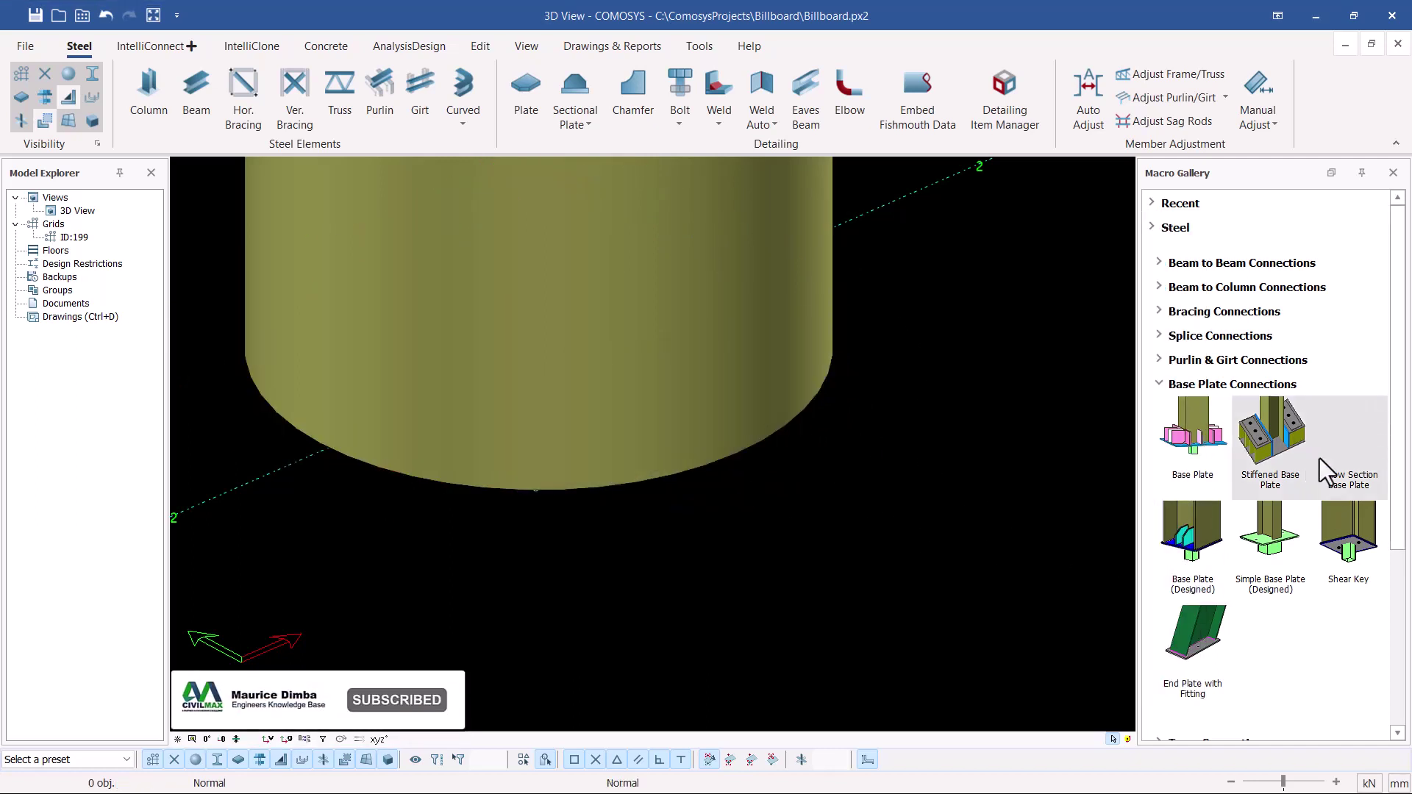
pyautogui.moveTo(1340, 467)
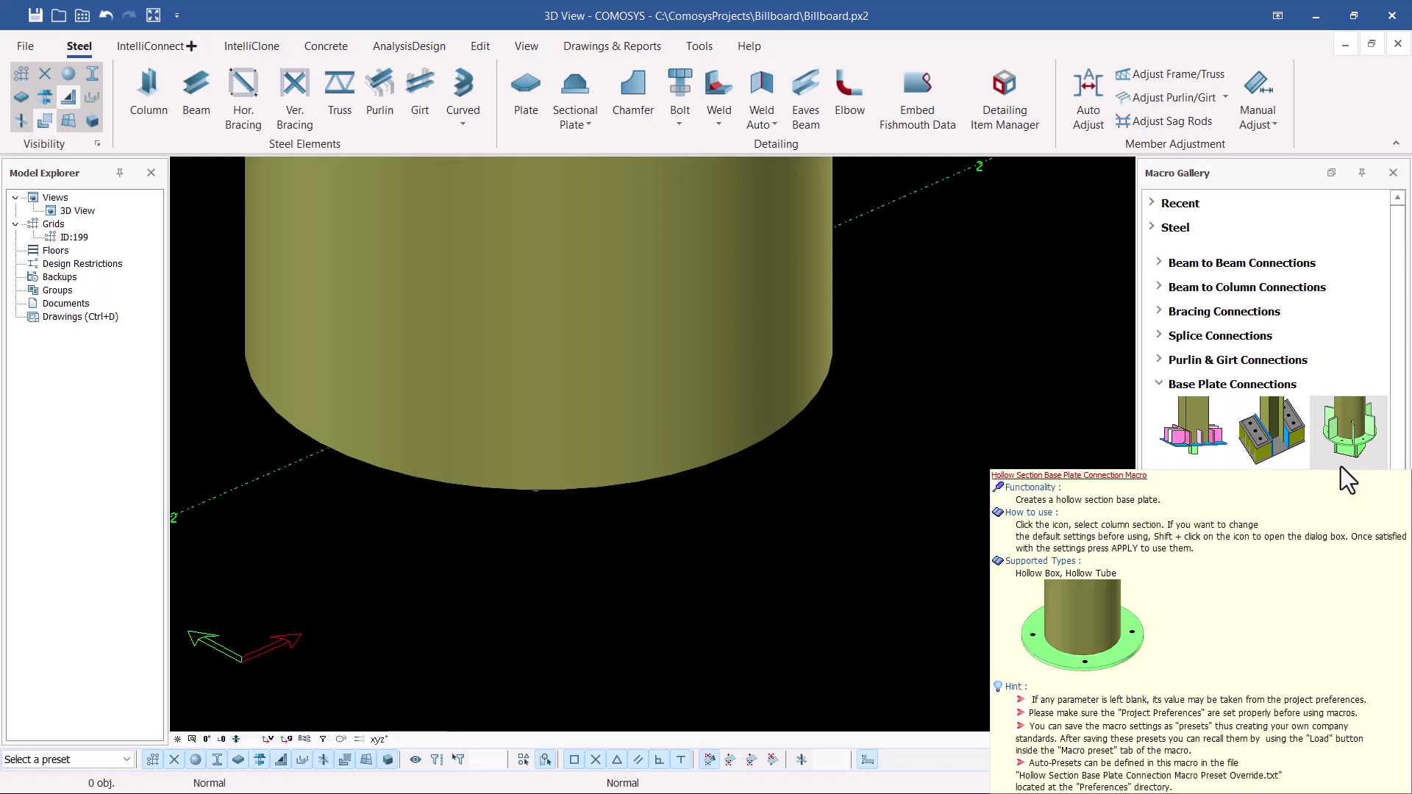